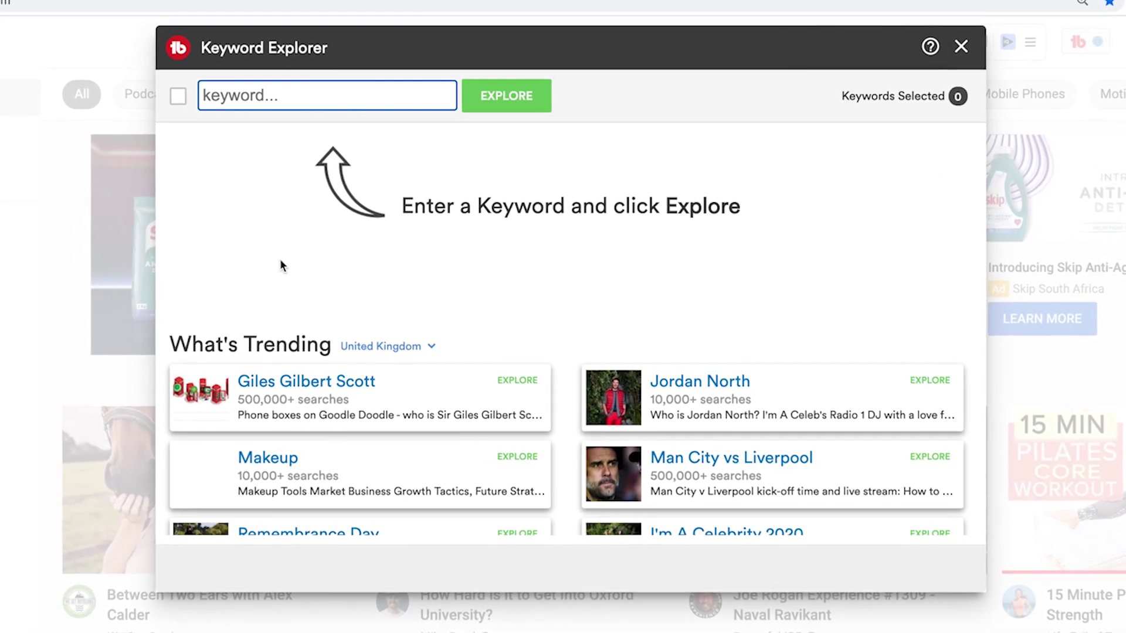
# Explore the keyword "How to bake a cake" and check its overall score
pyautogui.write('How to bake a cake')
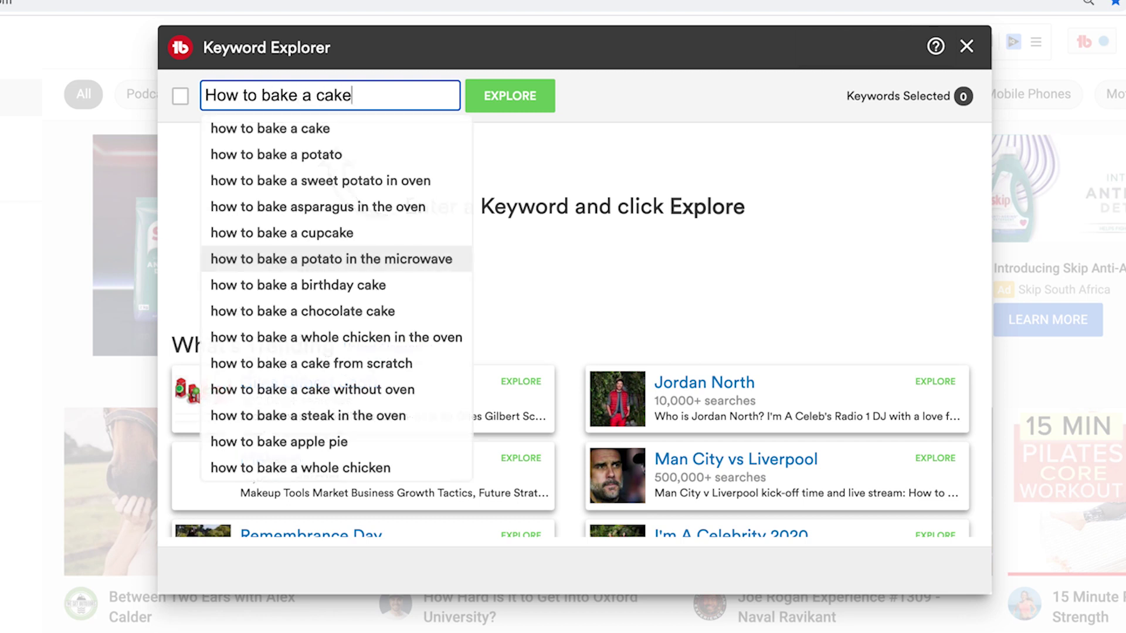
pyautogui.press('Return')
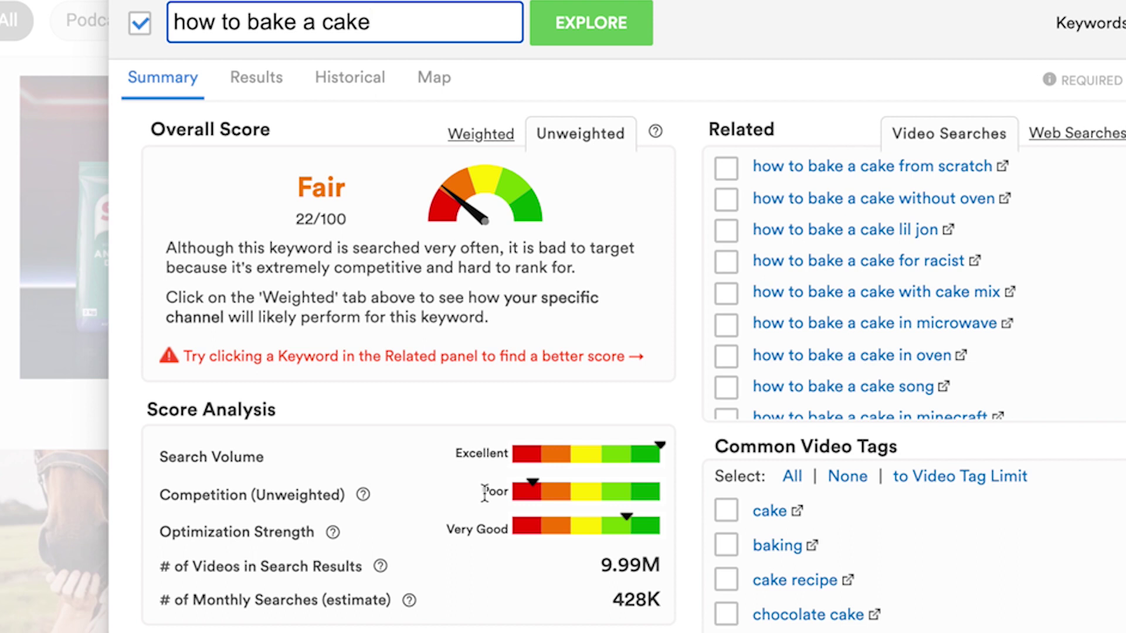
pyautogui.click(295, 219)
pyautogui.moveTo(295, 218); pyautogui.dragTo(352, 222)
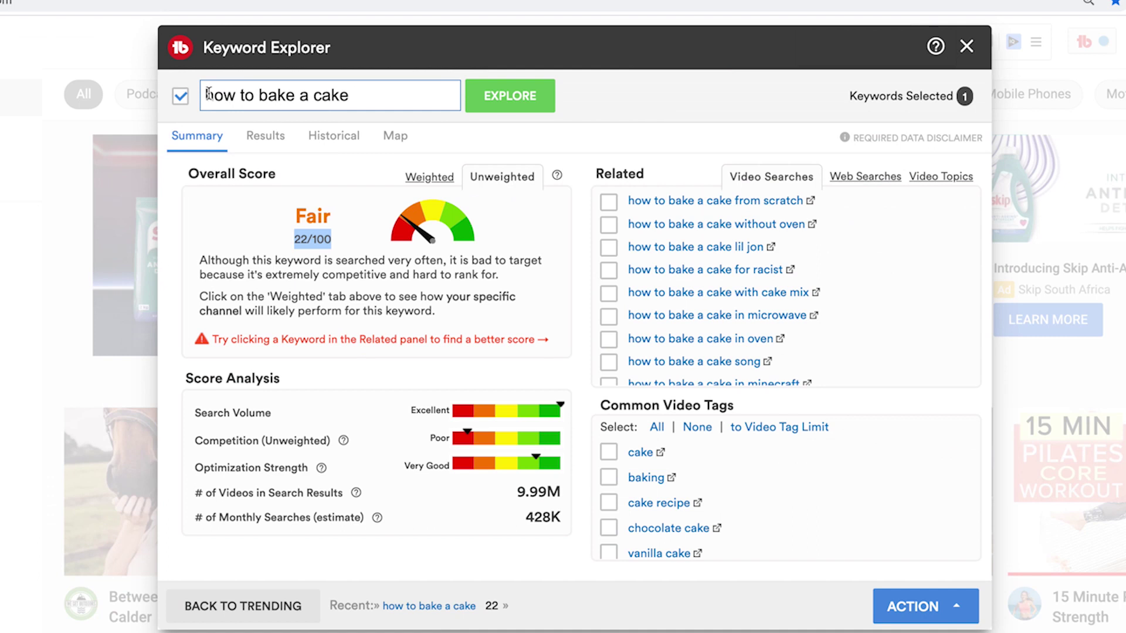
pyautogui.moveTo(207, 94); pyautogui.dragTo(368, 96)
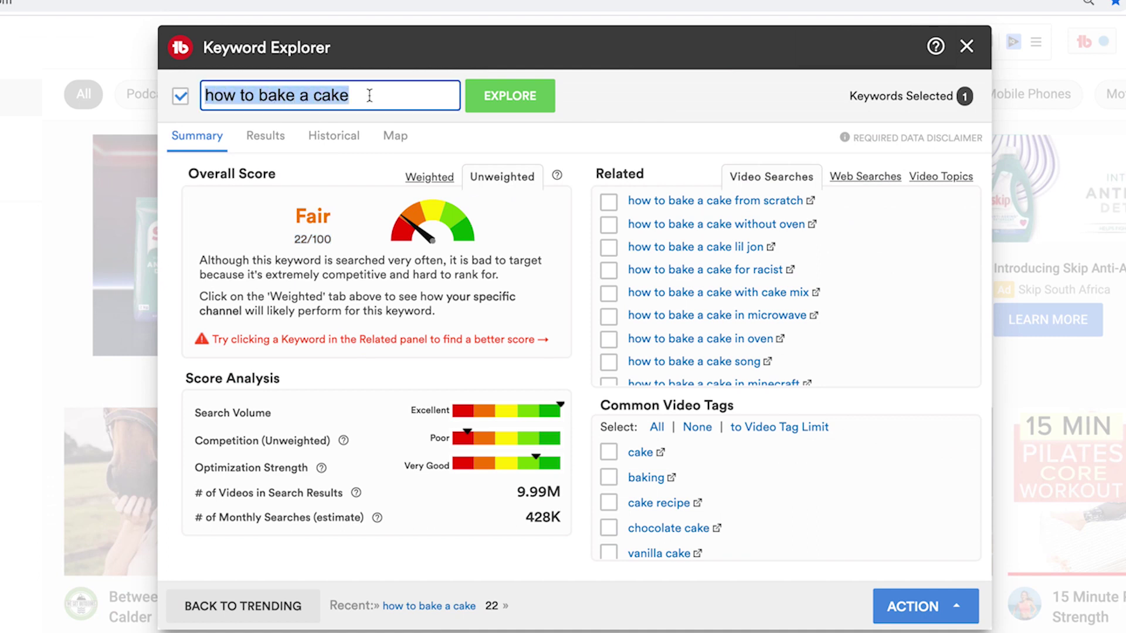
pyautogui.click(365, 95)
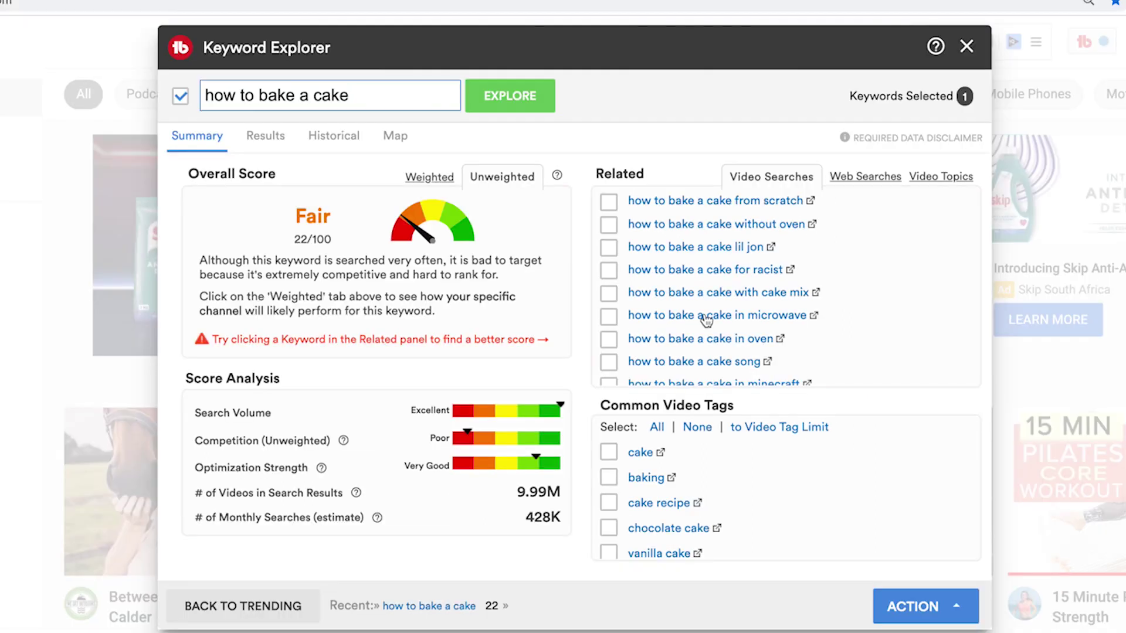
# Explore the related search "how to bake a cake in microwave" and its related variant "without egg", checking each overall score
pyautogui.click(711, 254)
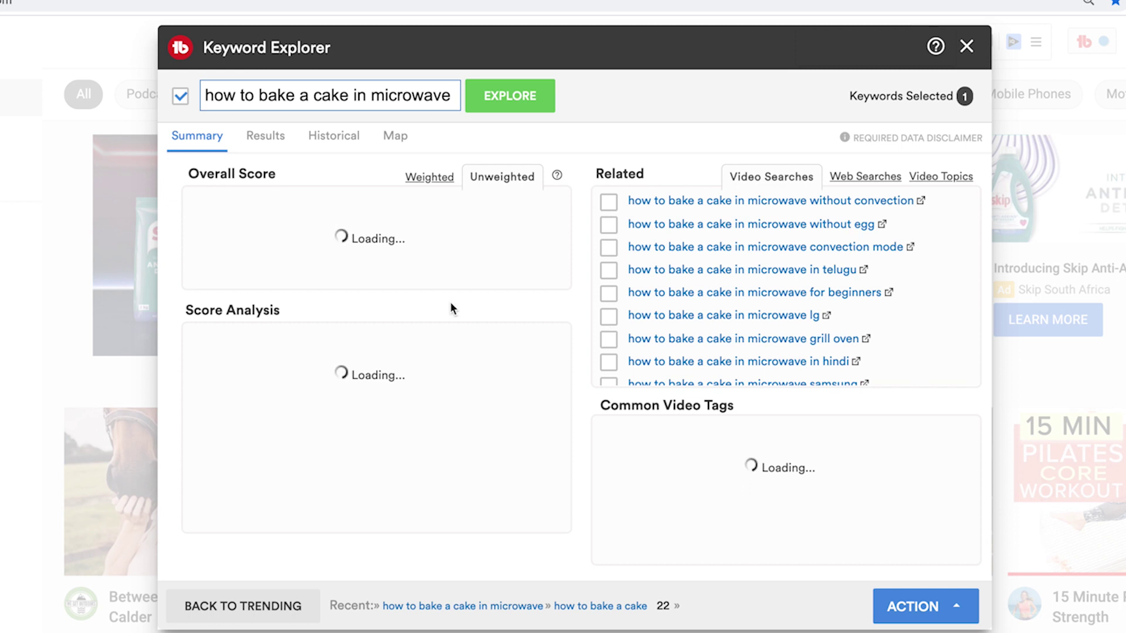
pyautogui.moveTo(294, 239); pyautogui.dragTo(332, 238)
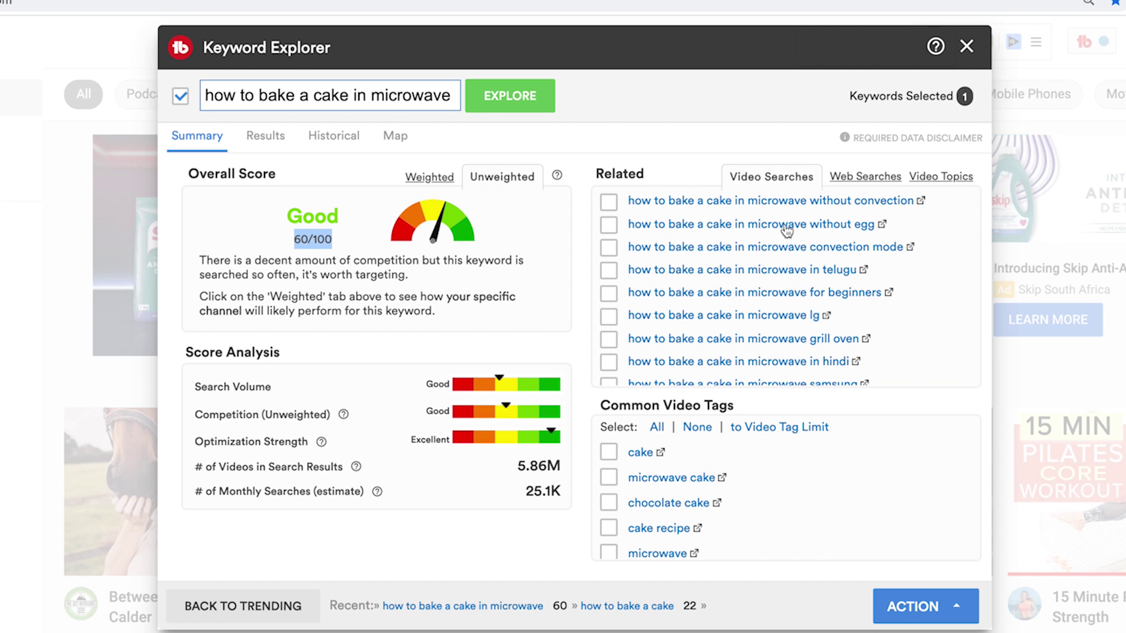
pyautogui.click(829, 225)
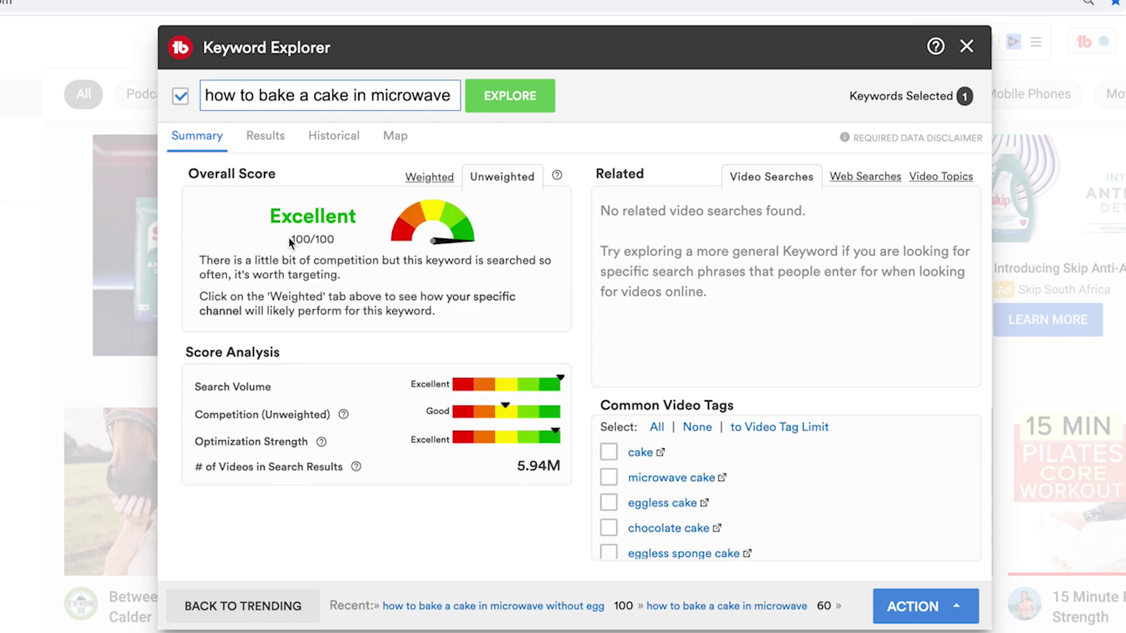
pyautogui.moveTo(289, 240); pyautogui.dragTo(332, 239)
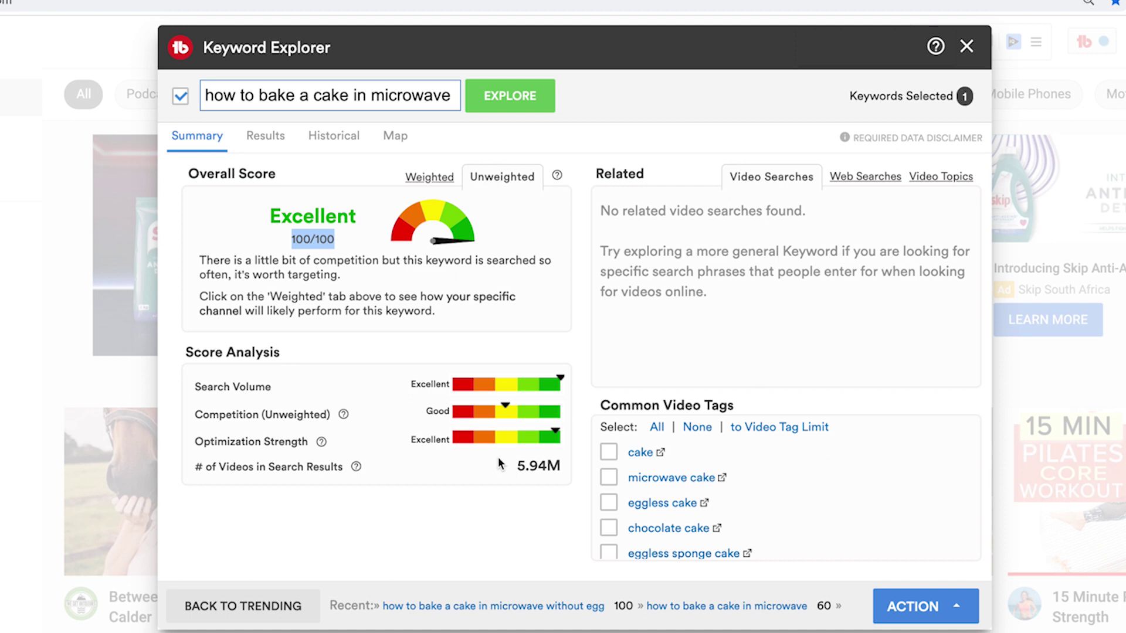
# Replace the keyword with "Custom Thumbnails", explore it, and review its overall score, related searches and common video tags
pyautogui.moveTo(205, 95); pyautogui.dragTo(485, 101)
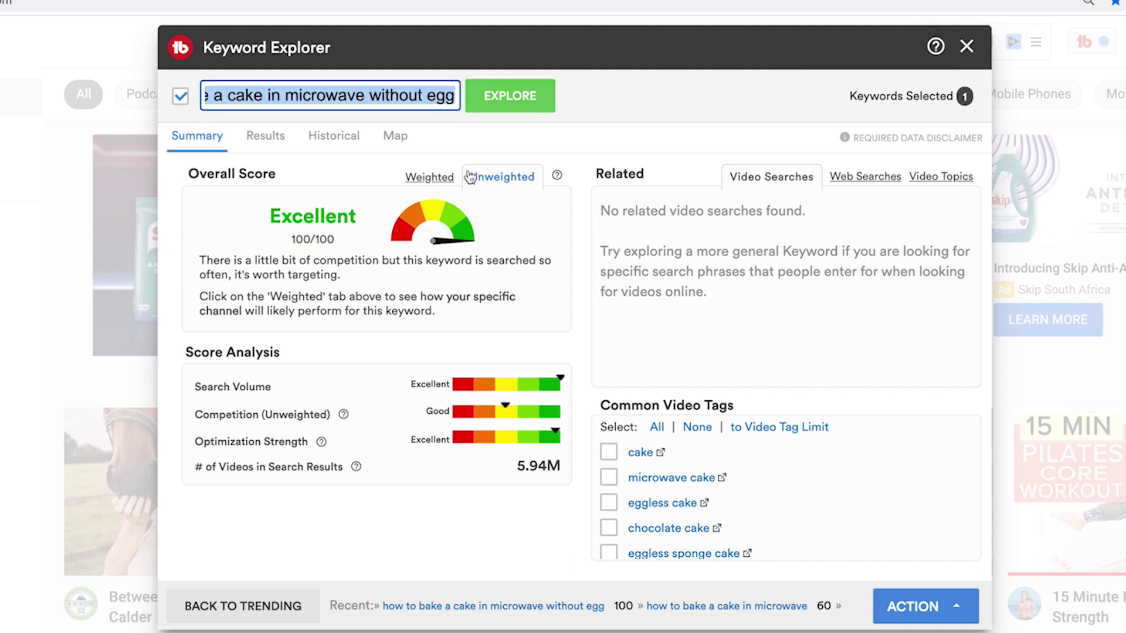
pyautogui.press('BackSpace')
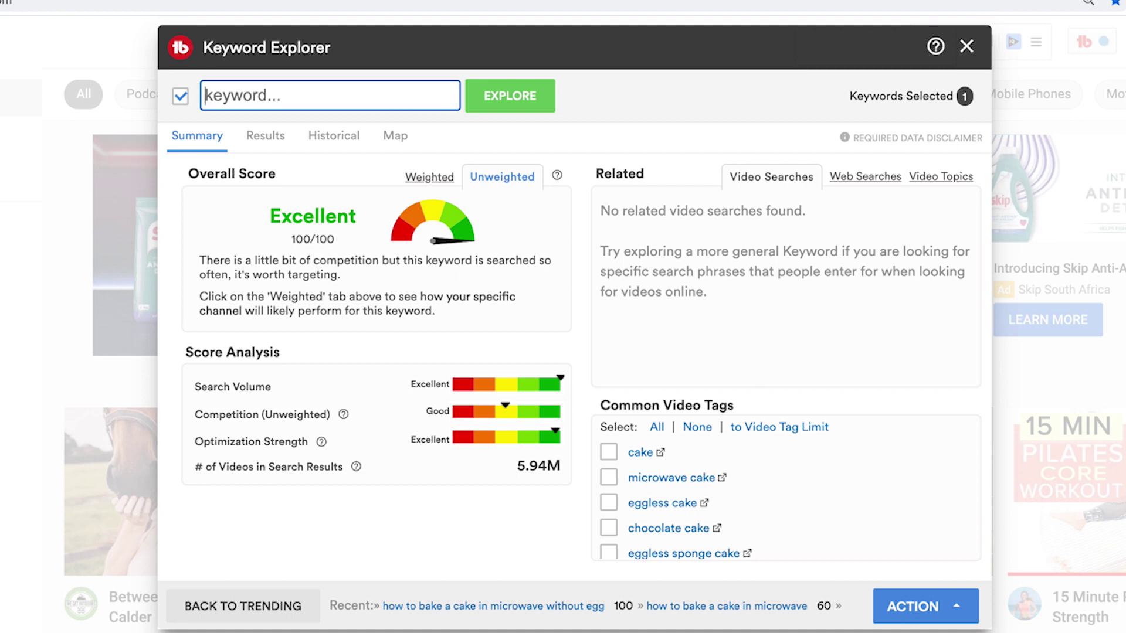
pyautogui.write('C')
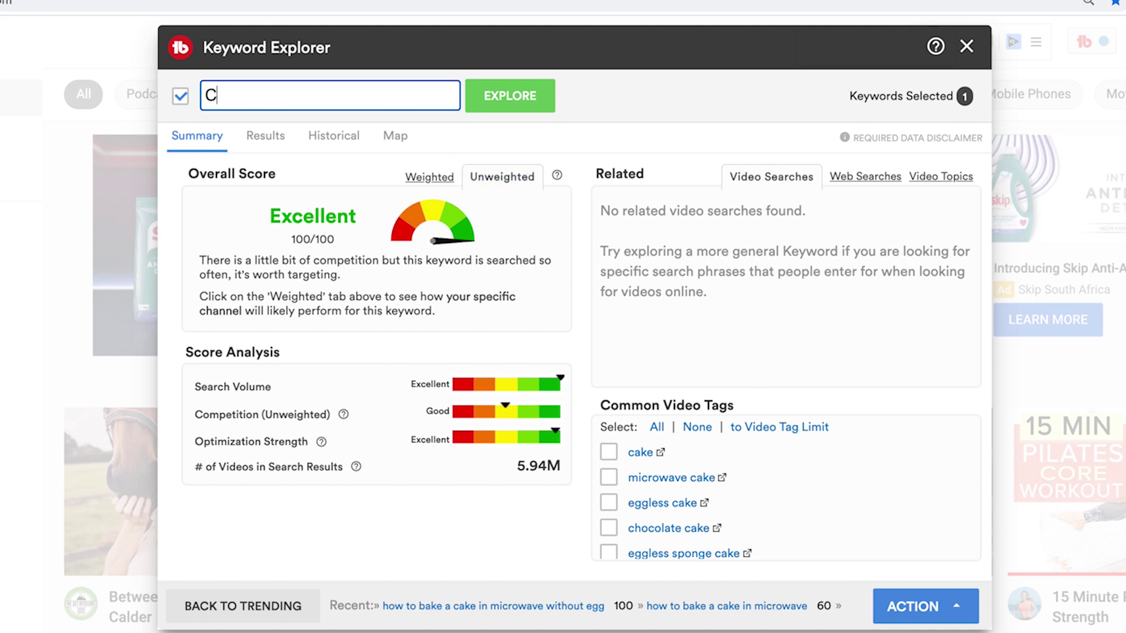
pyautogui.write('ustom Thumbnails')
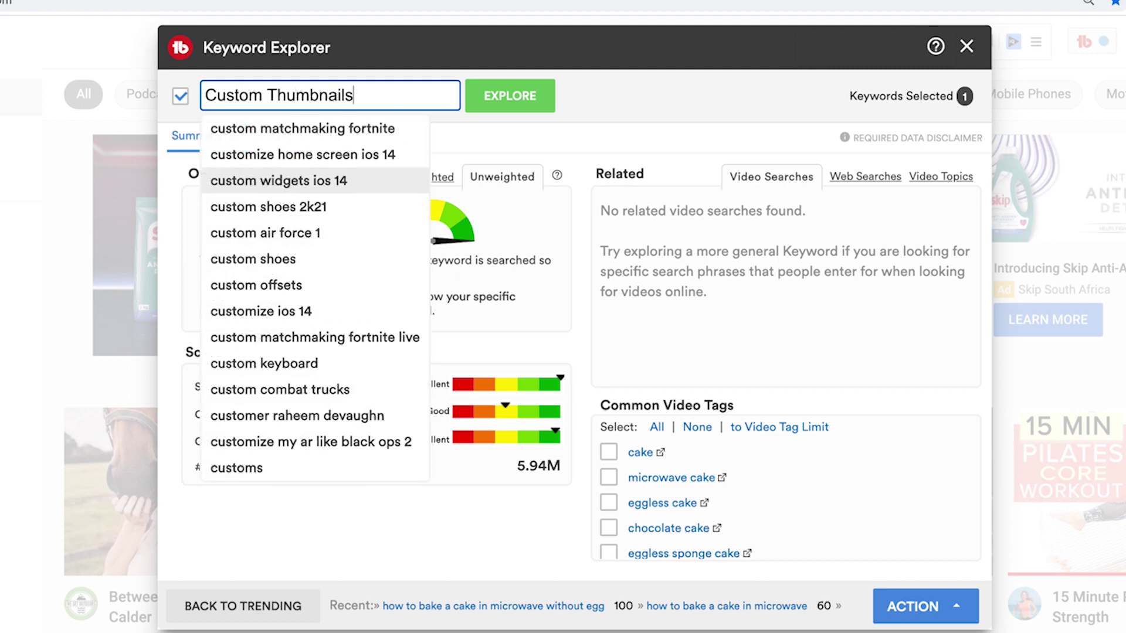
pyautogui.press('Return')
pyautogui.moveTo(290, 217); pyautogui.dragTo(336, 240)
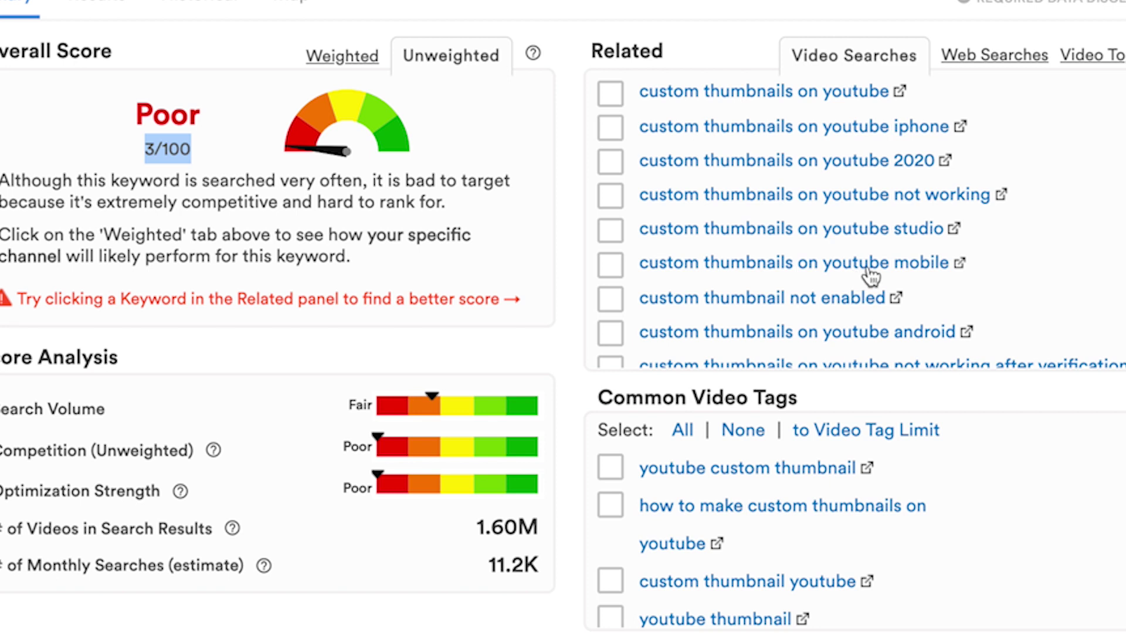
pyautogui.scroll(-3, 872, 271)
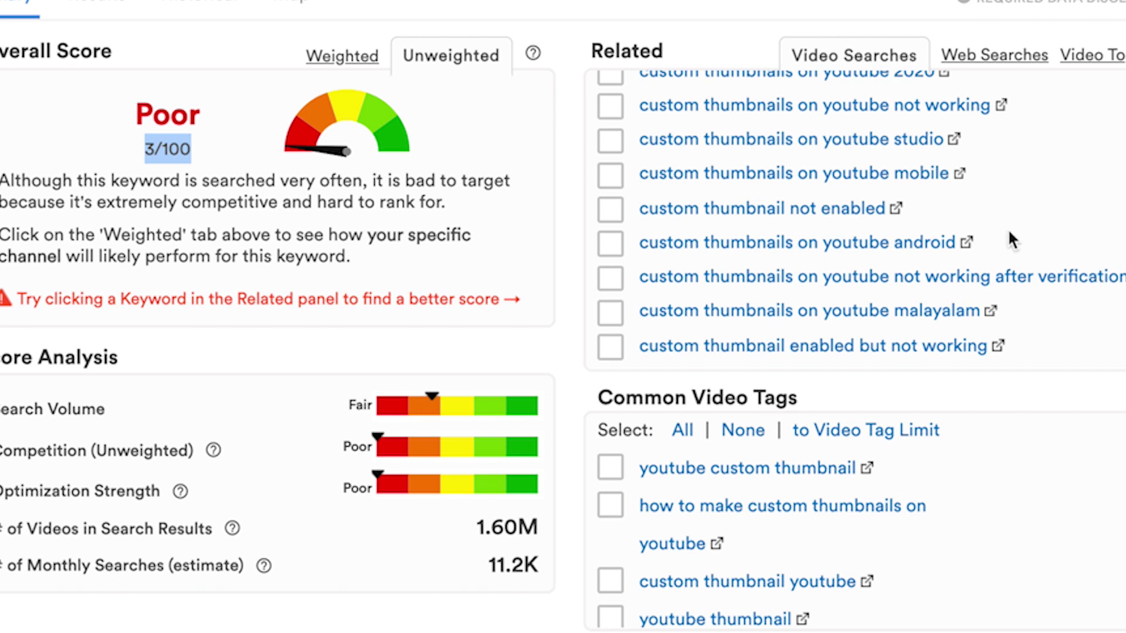
pyautogui.moveTo(599, 397); pyautogui.dragTo(754, 399)
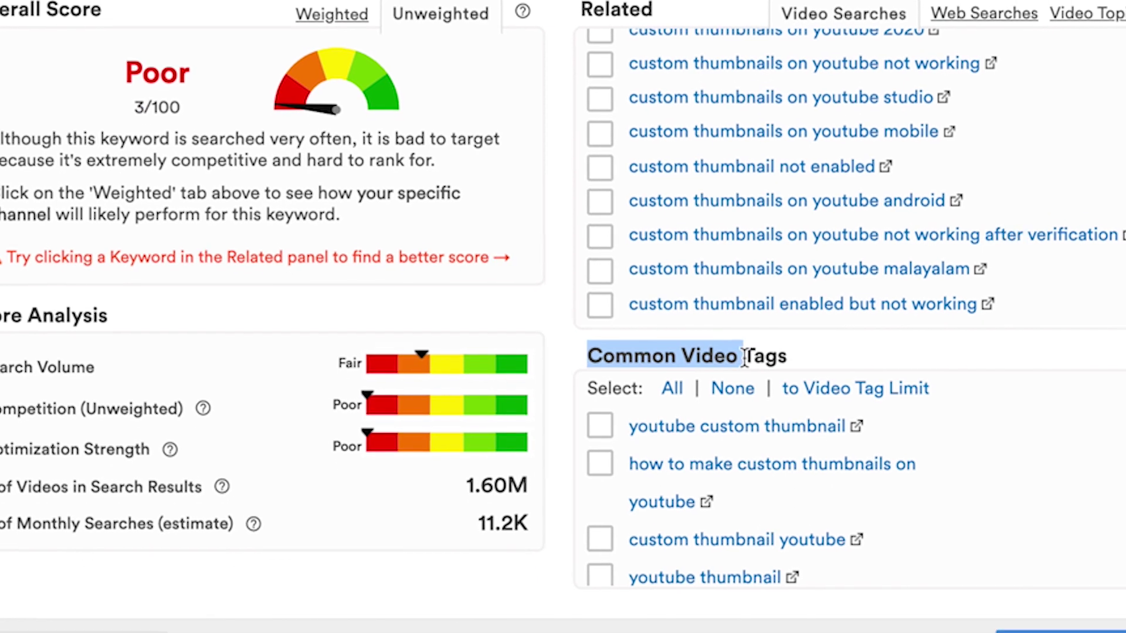
pyautogui.moveTo(744, 358); pyautogui.dragTo(786, 357)
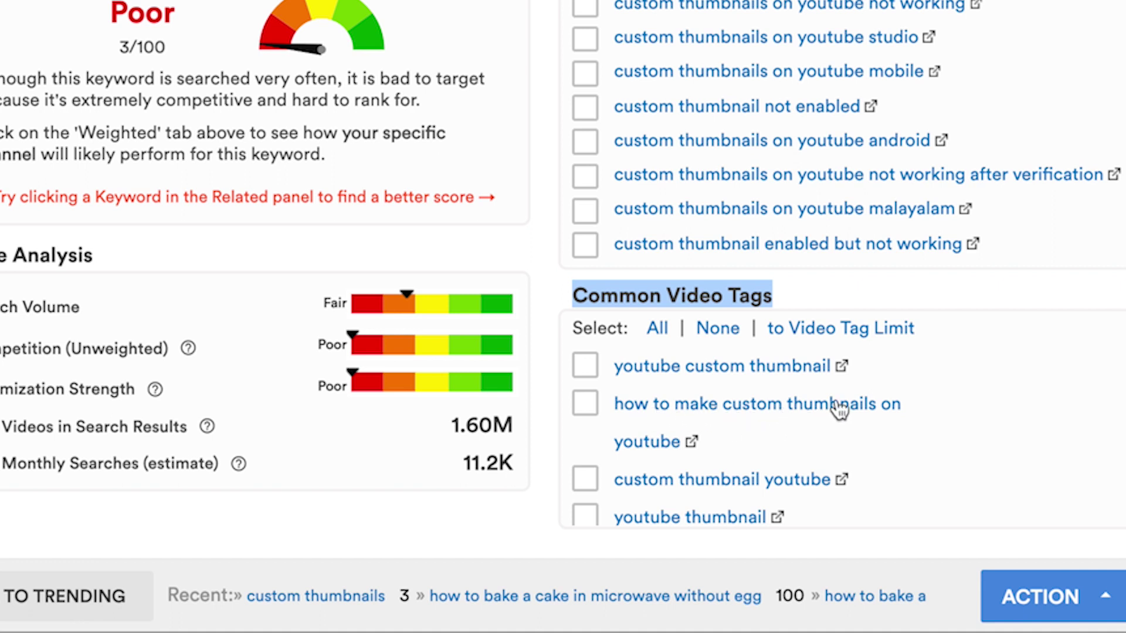
# Explore the common tag "how to make custom thumbnails on youtube" and its related "youtube mobile" search, checking each overall score
pyautogui.click(753, 405)
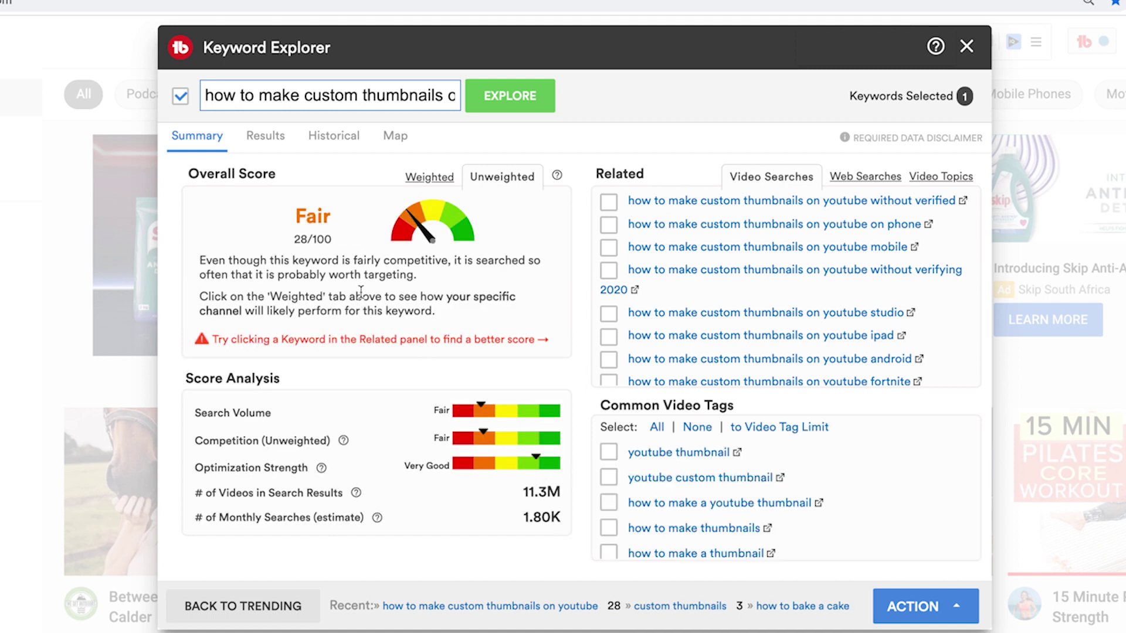
pyautogui.moveTo(292, 243); pyautogui.dragTo(339, 246)
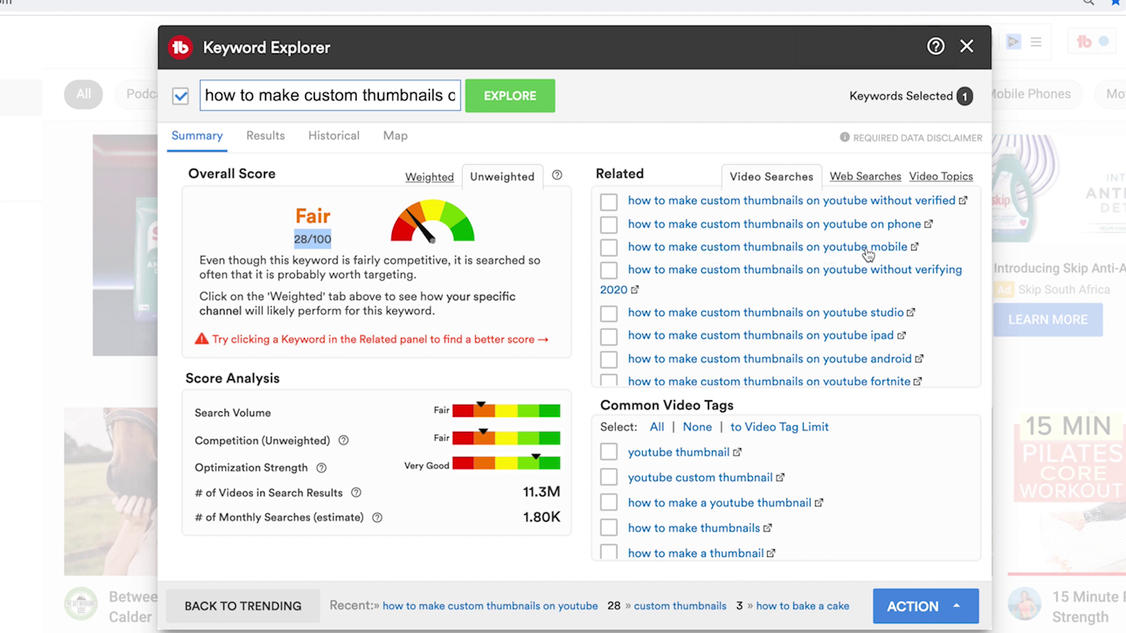
pyautogui.click(866, 250)
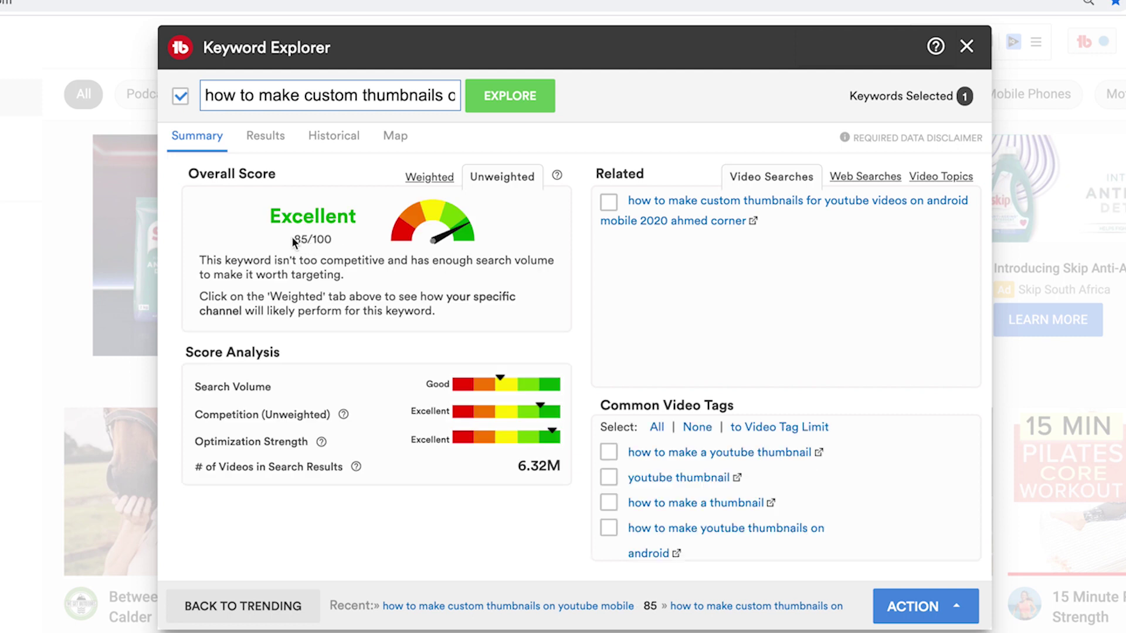
pyautogui.moveTo(293, 241); pyautogui.dragTo(339, 242)
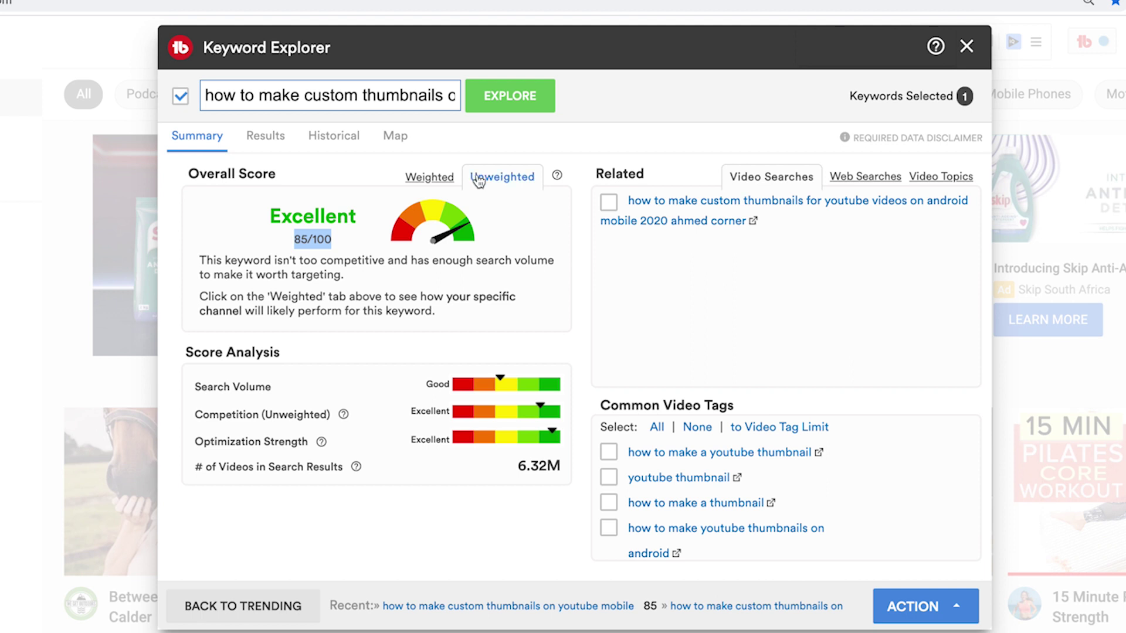
# Insert "android" before "mobile" in the custom thumbnails keyword and explore the revised phrase
pyautogui.click(429, 96)
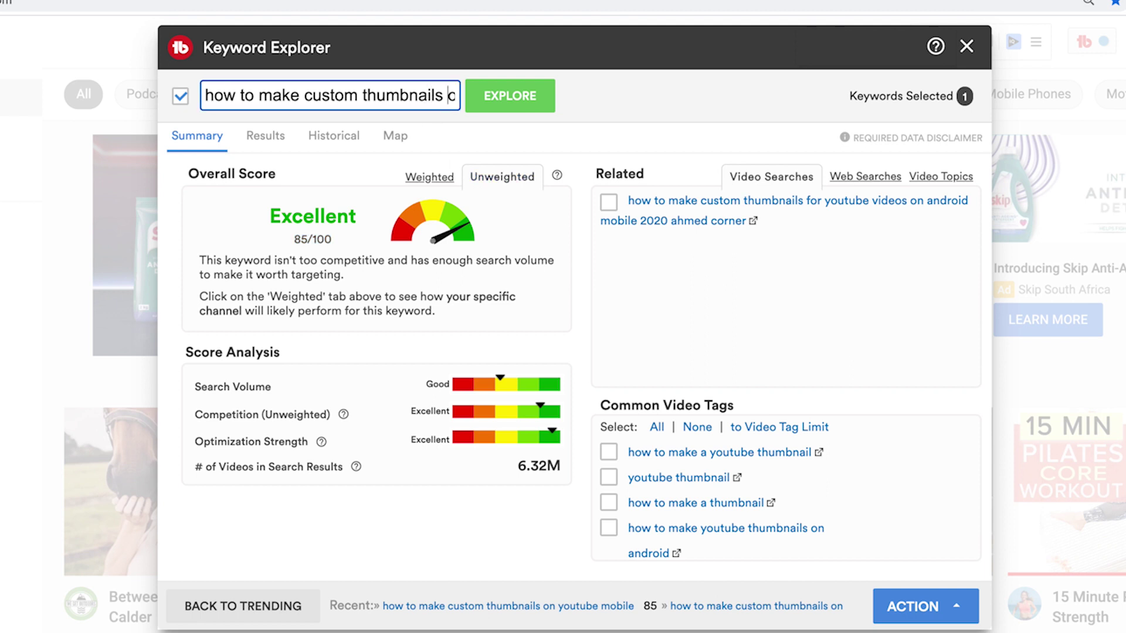
pyautogui.press('End')
pyautogui.press('Left')
pyautogui.press('Left')
pyautogui.press('Left')
pyautogui.press('Left')
pyautogui.press('Left')
pyautogui.press('Left')
pyautogui.press('Left')
pyautogui.write('and')
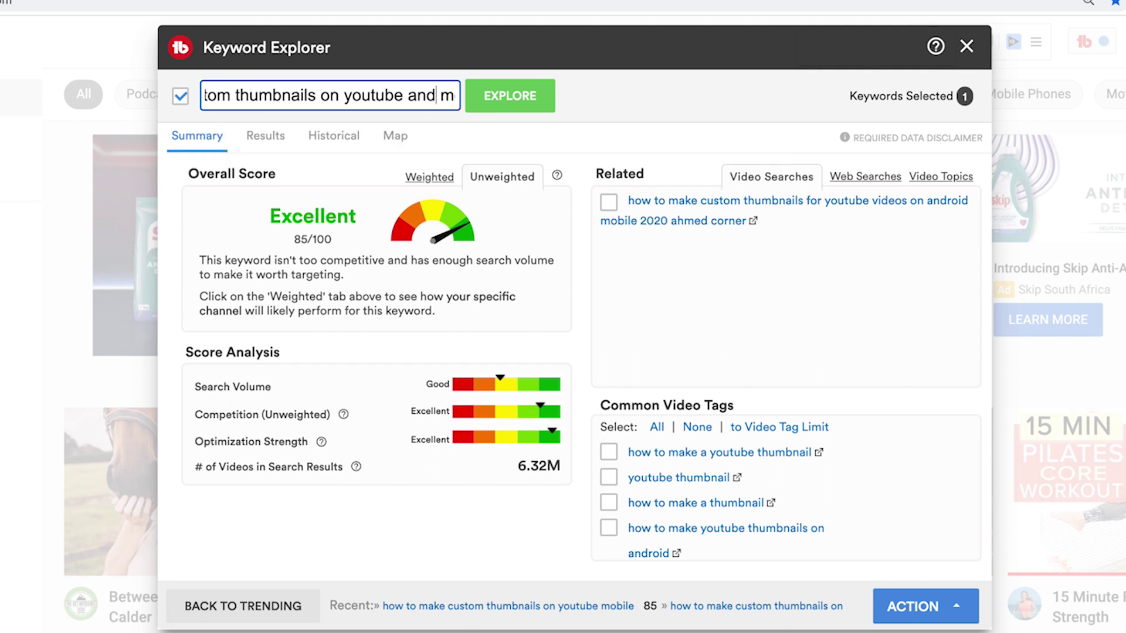
pyautogui.write('roid')
pyautogui.press('Return')
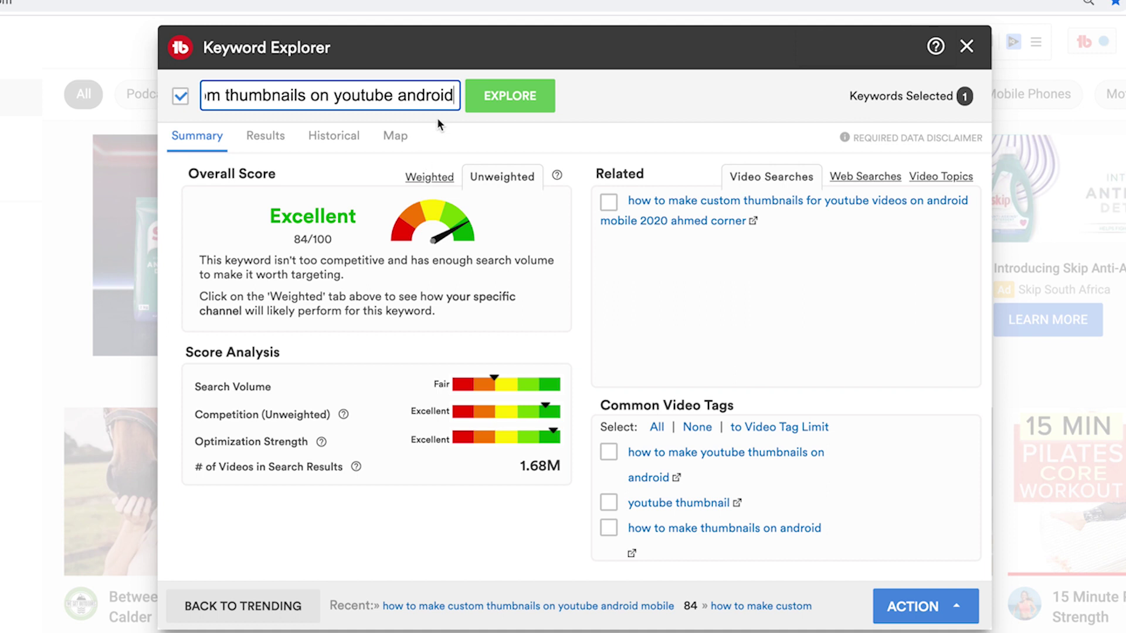
# Add "2020" to the end of the android mobile keyword and explore it again
pyautogui.press('Right')
pyautogui.press('Right')
pyautogui.press('Right')
pyautogui.press('Right')
pyautogui.press('Right')
pyautogui.press('Right')
pyautogui.write('2020')
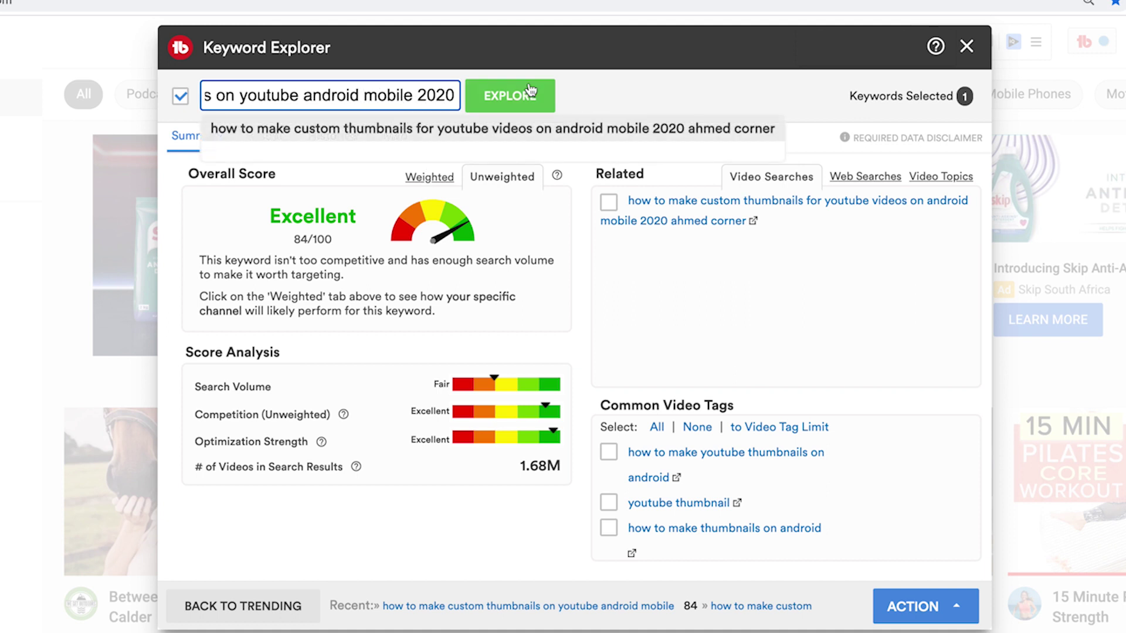
pyautogui.click(497, 100)
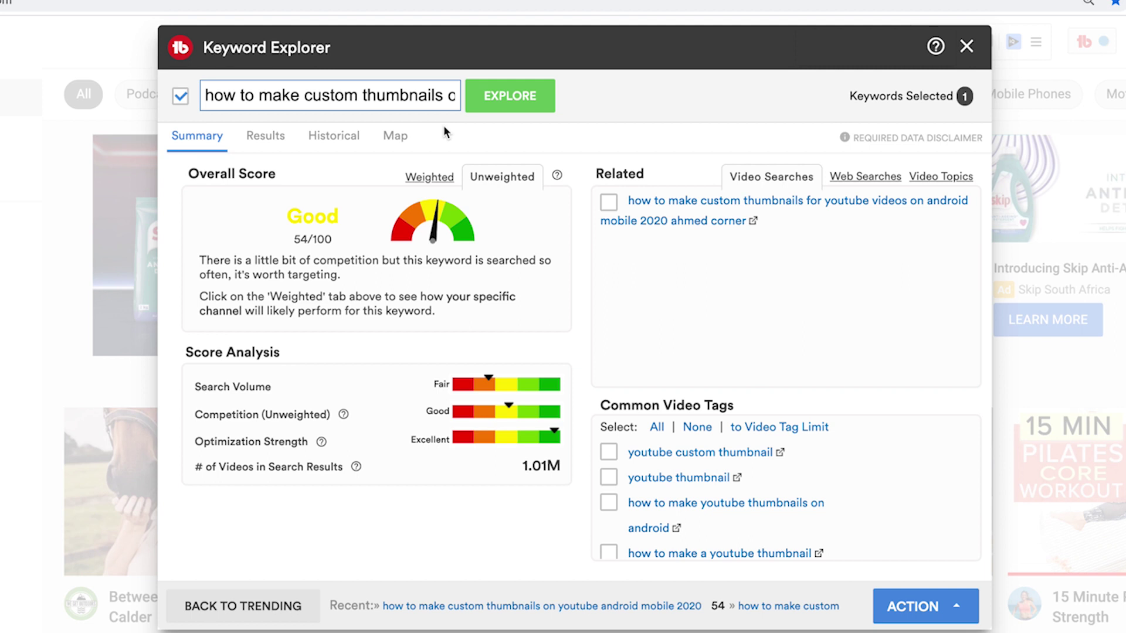
# Explore the keyword with "make" replaced by "enable", and explore the common tag "how to make youtube thumbnails on android"
pyautogui.click(297, 97)
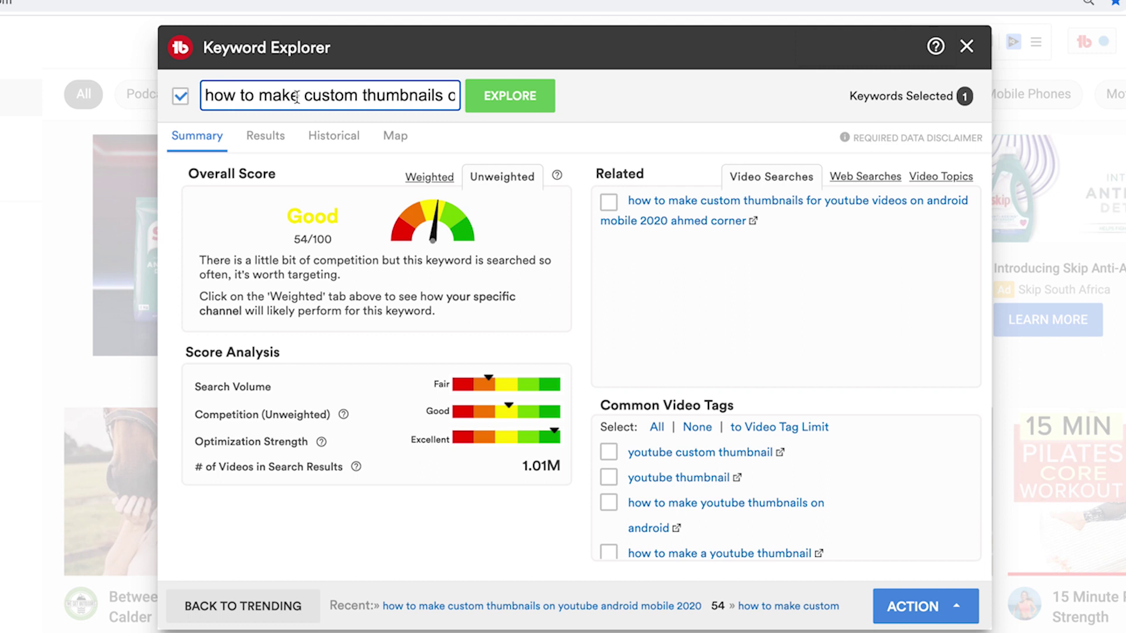
pyautogui.press('BackSpace')
pyautogui.press('BackSpace')
pyautogui.press('BackSpace')
pyautogui.press('BackSpace')
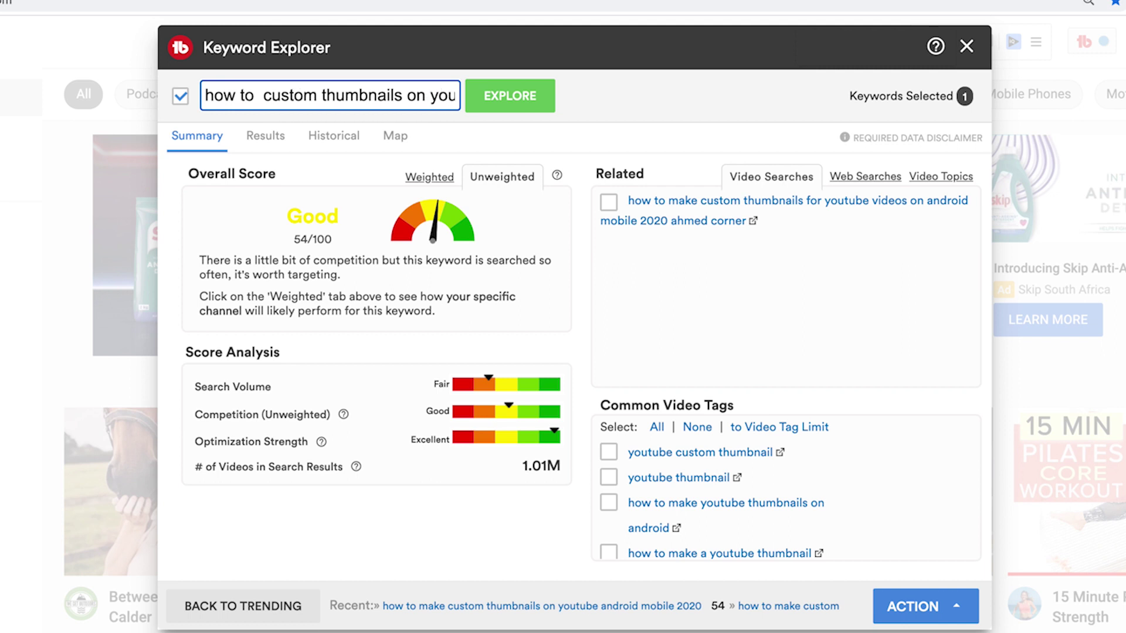
pyautogui.write('enable')
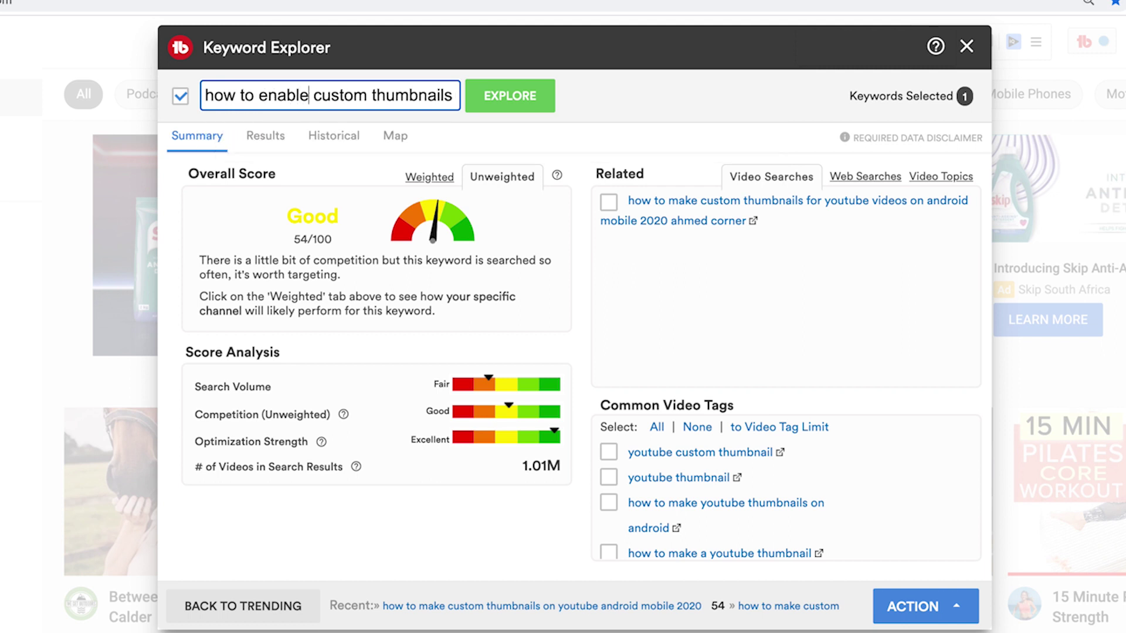
pyautogui.press('Return')
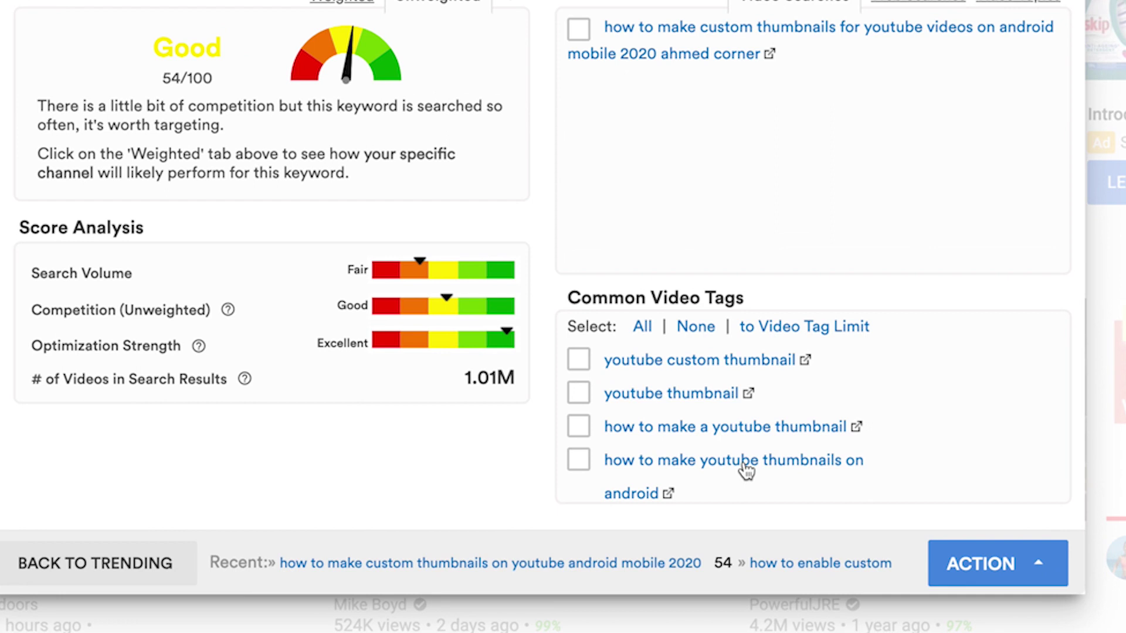
pyautogui.click(745, 465)
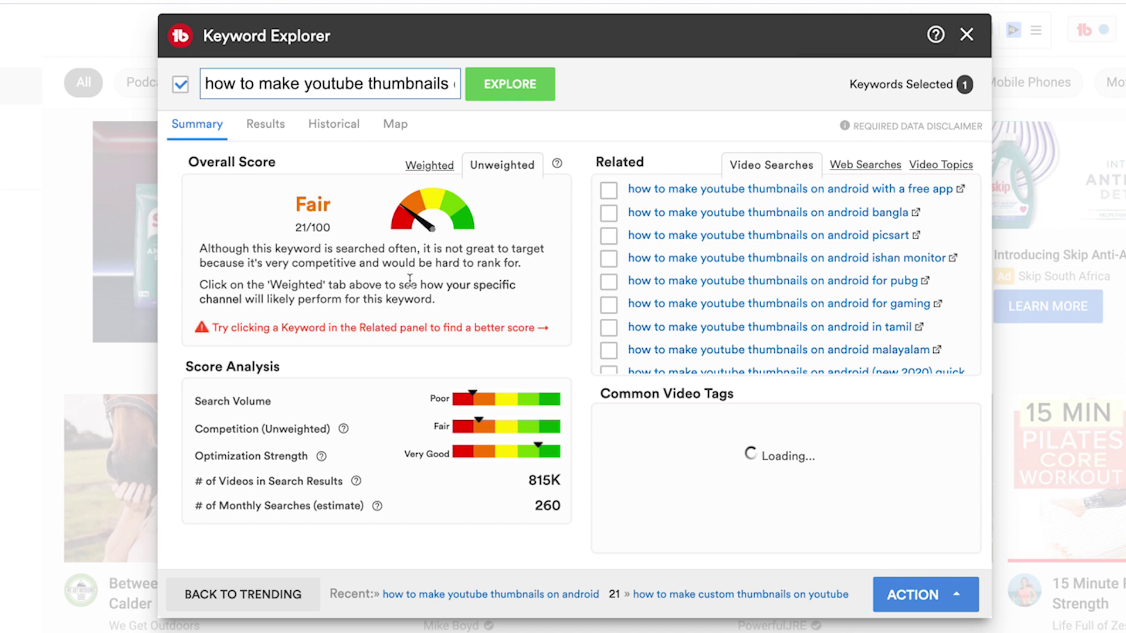
# Explore "how to make youtube thumbnails on youtube" and its related search "how to make thumbnails for youtube videos on youtube studio"
pyautogui.click(429, 89)
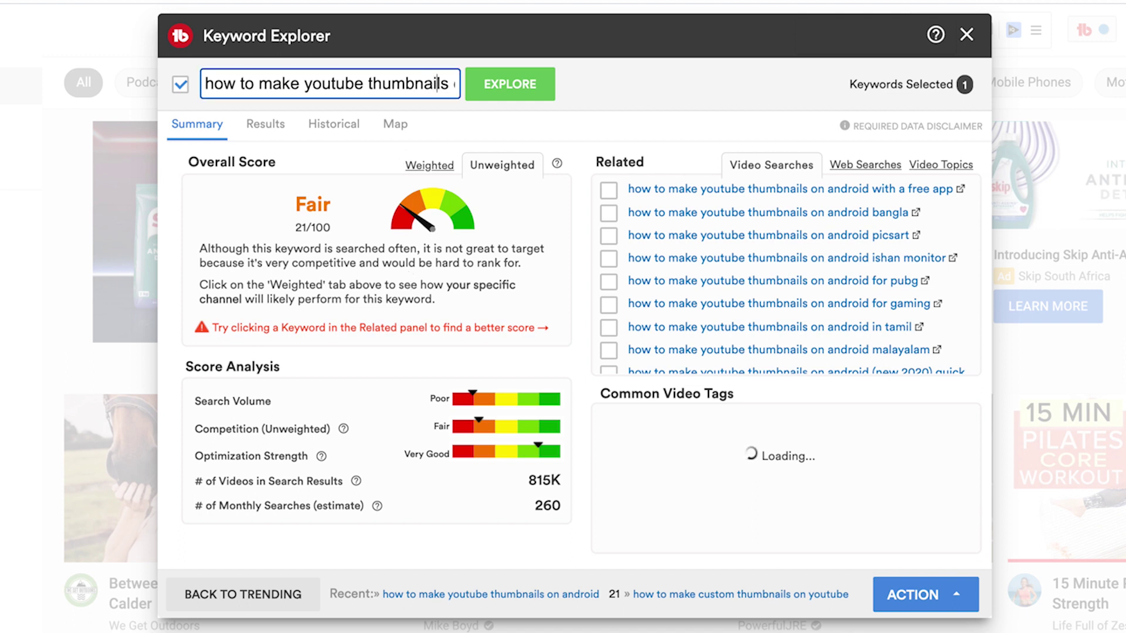
pyautogui.press('Right')
pyautogui.press('Right')
pyautogui.press('Right')
pyautogui.press('Right')
pyautogui.press('Right')
pyautogui.press('Left')
pyautogui.press('Left')
pyautogui.press('Left')
pyautogui.press('Left')
pyautogui.press('Left')
pyautogui.press('Left')
pyautogui.press('Left')
pyautogui.write('youtube')
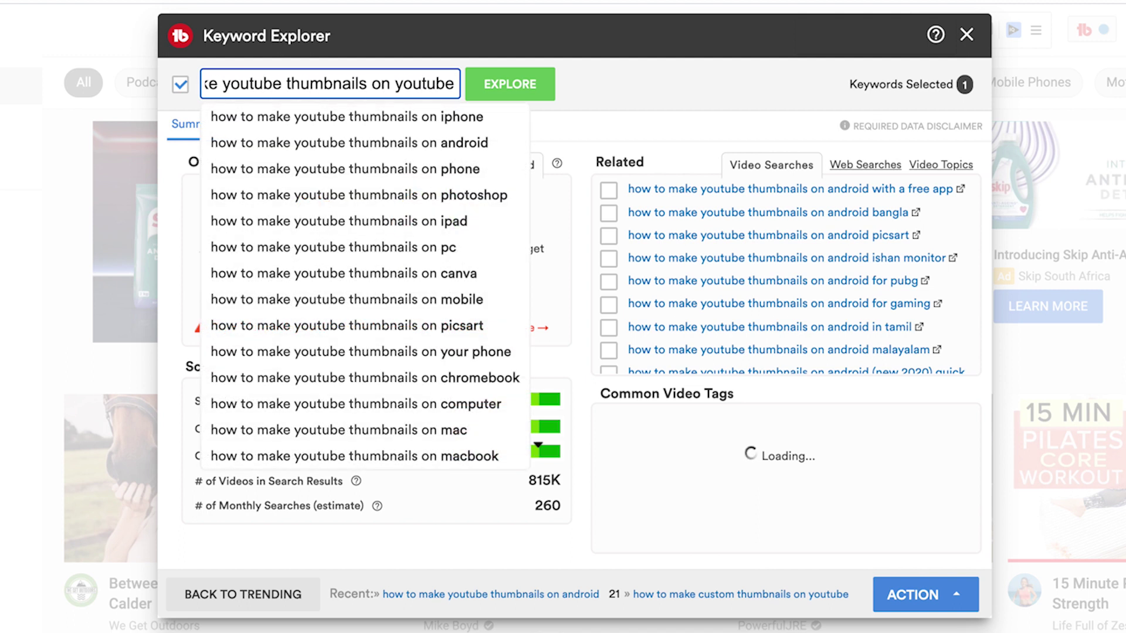
pyautogui.press('Return')
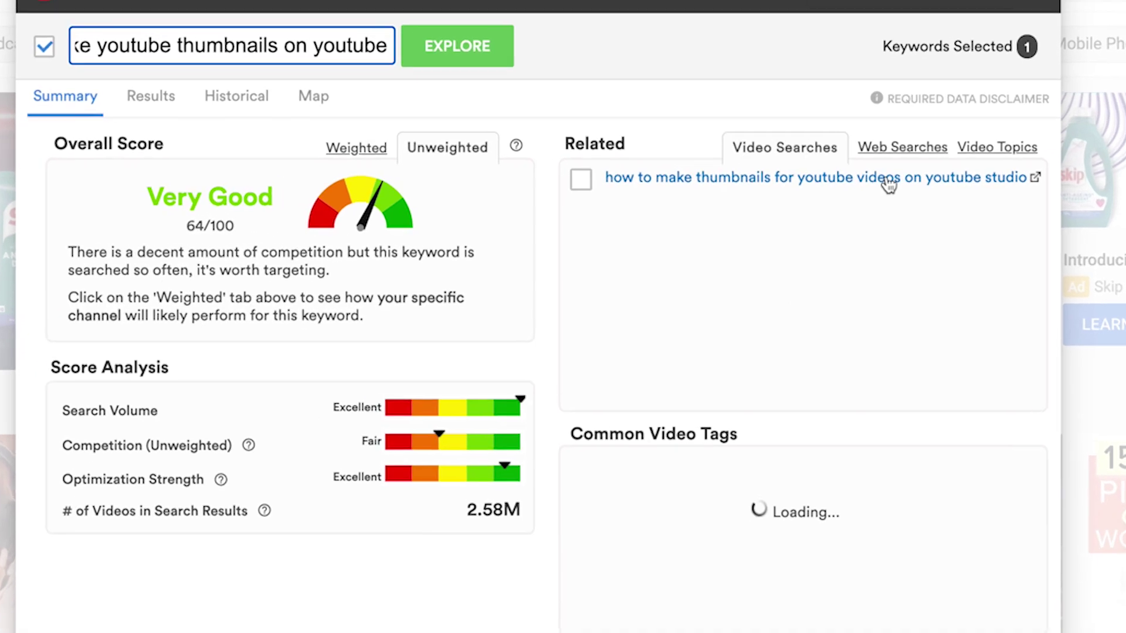
pyautogui.click(853, 189)
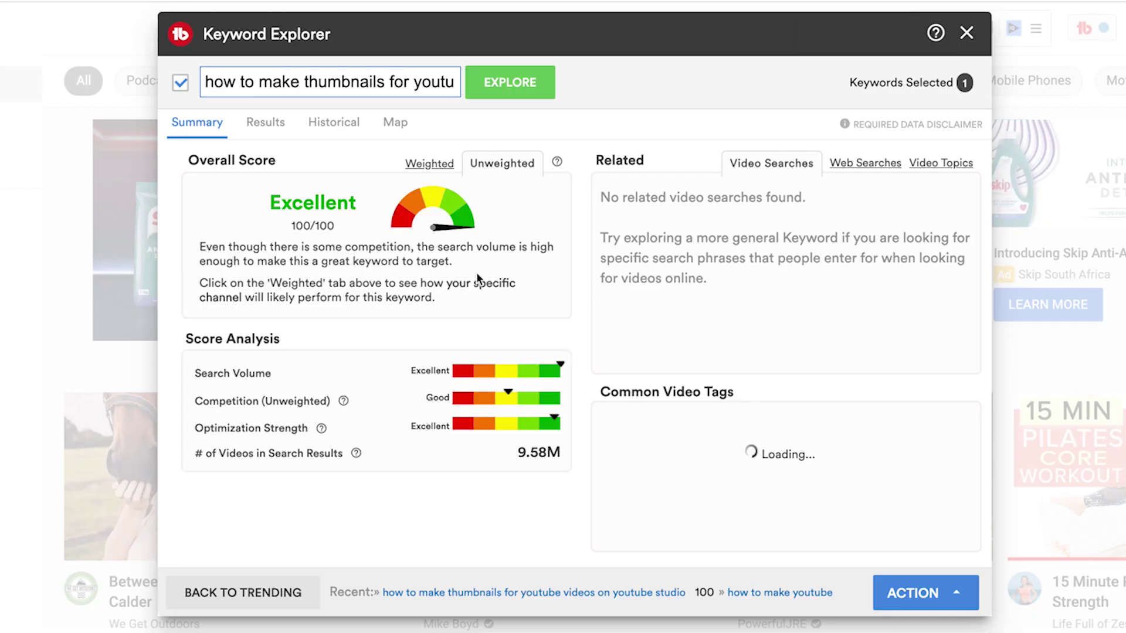
# Examine the overall score for the YouTube Studio thumbnails keyword
pyautogui.moveTo(265, 201); pyautogui.dragTo(338, 228)
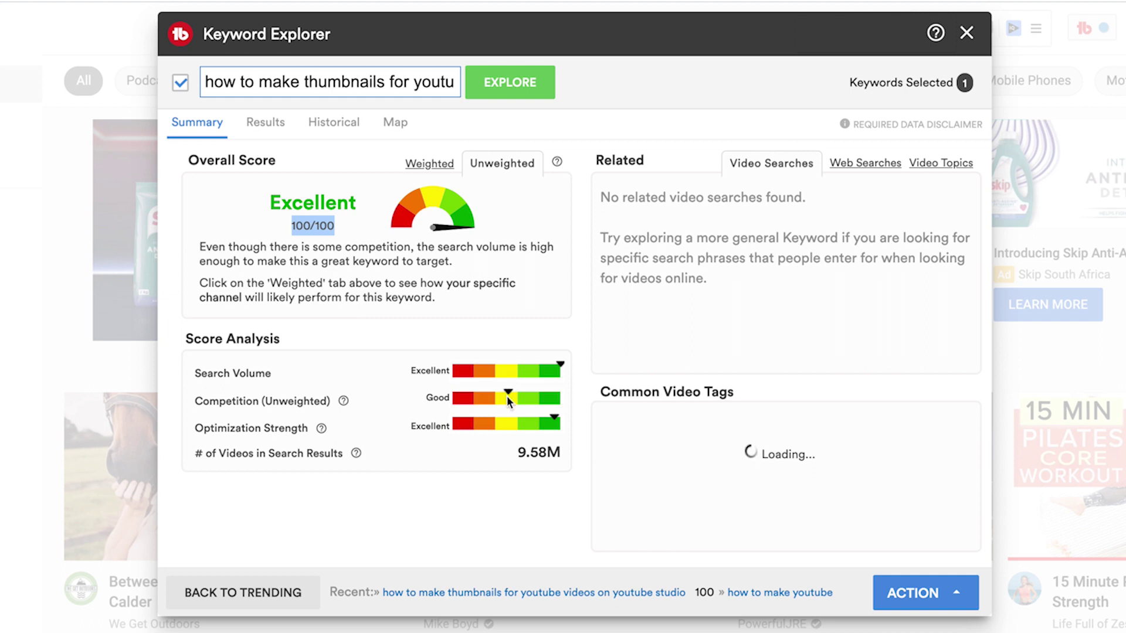
pyautogui.click(416, 279)
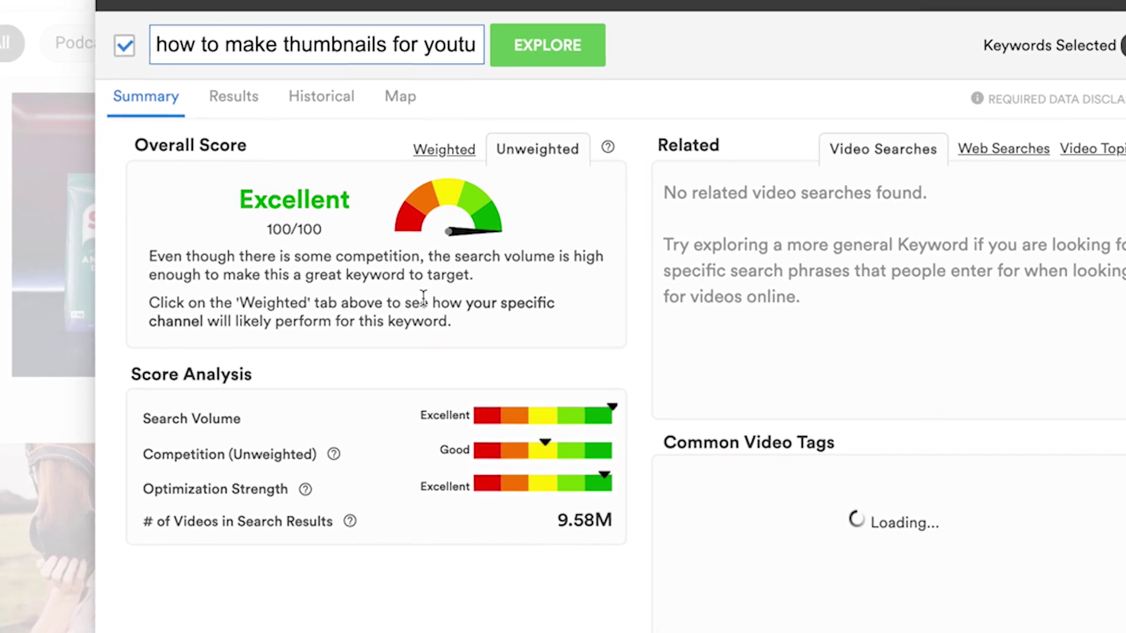
pyautogui.moveTo(267, 228); pyautogui.dragTo(331, 237)
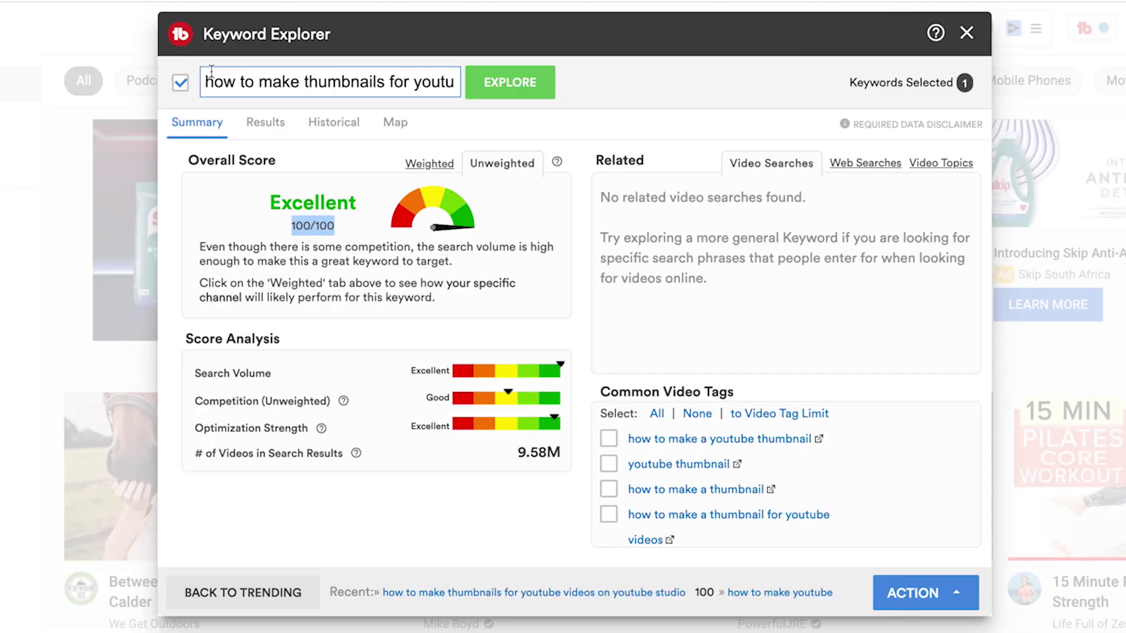
# Replace the keyword with "lower body workout", explore it, and check its overall score
pyautogui.moveTo(143, 30); pyautogui.dragTo(527, 46)
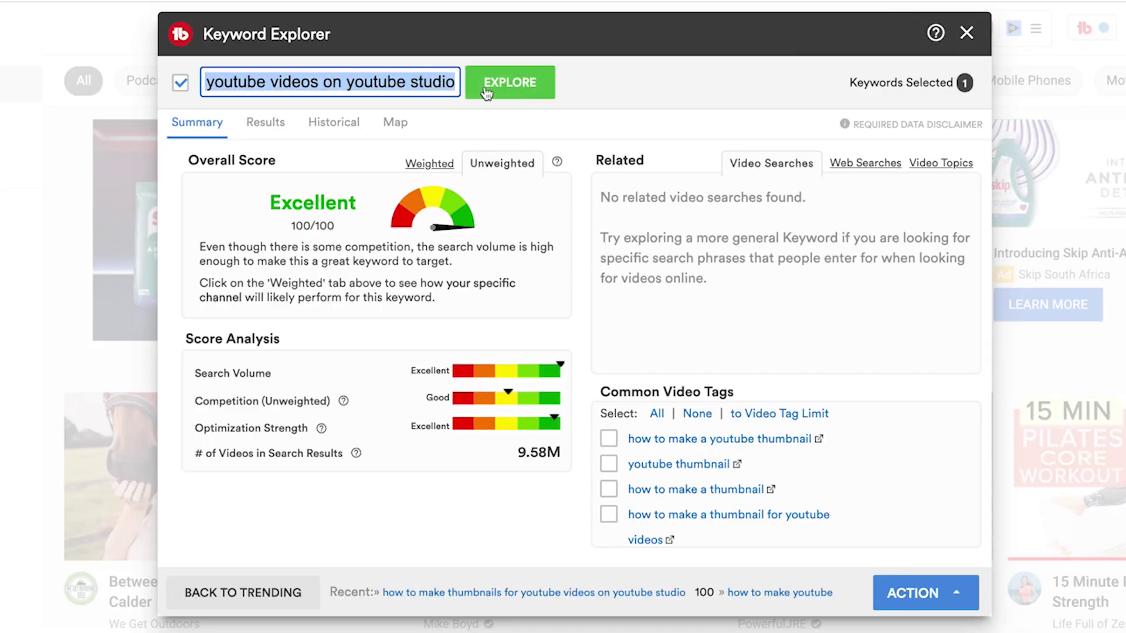
pyautogui.press('BackSpace')
pyautogui.write('L')
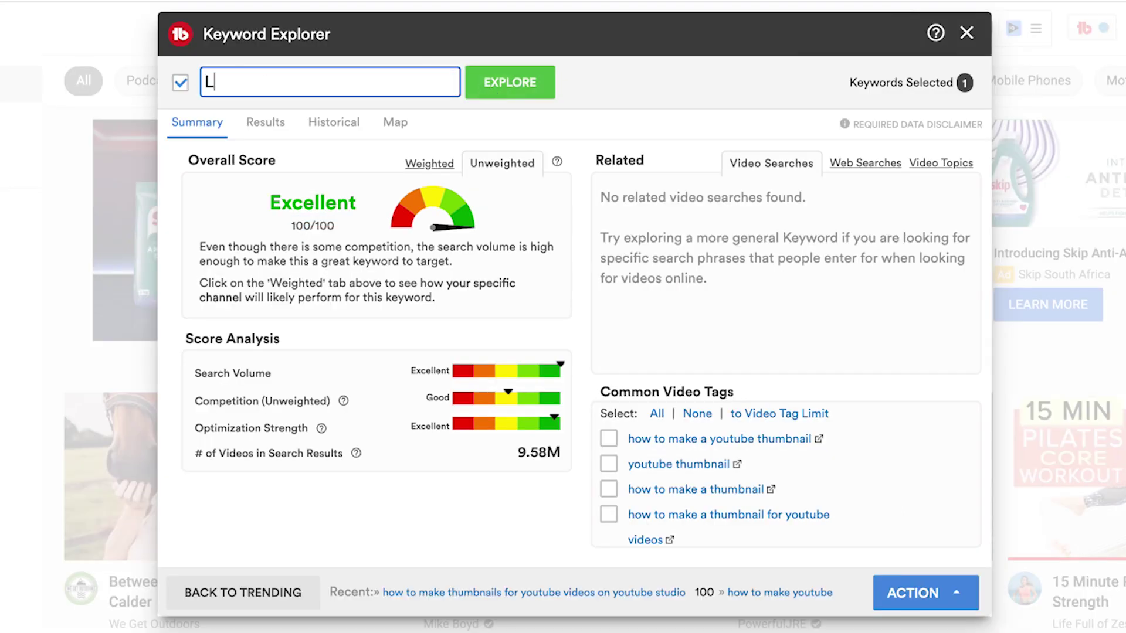
pyautogui.write('ower body workout')
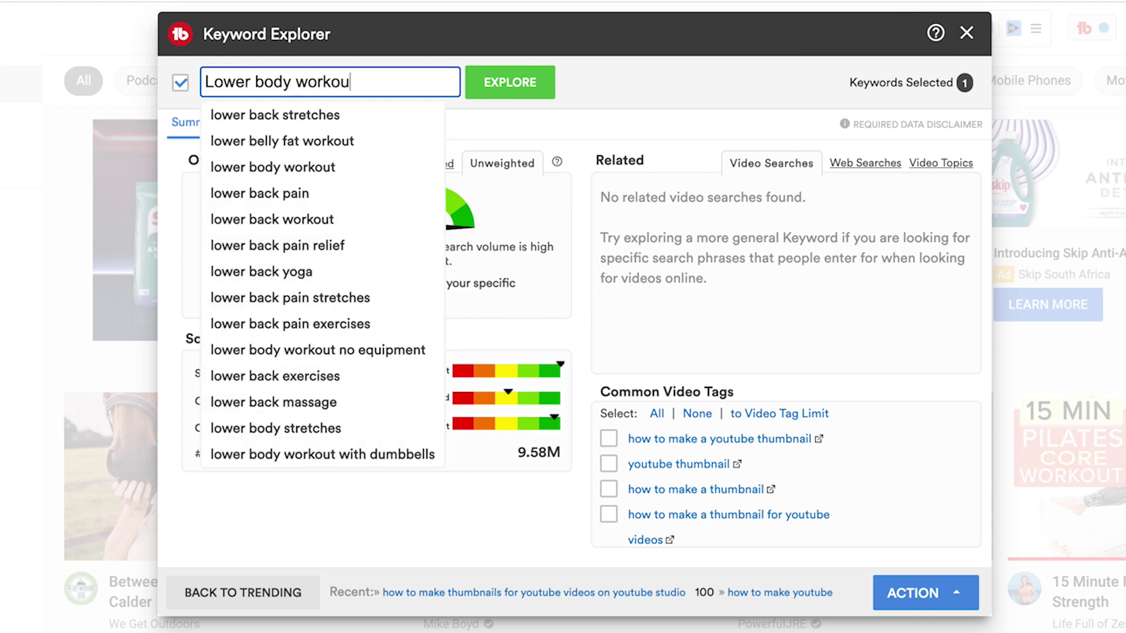
pyautogui.press('Return')
pyautogui.moveTo(293, 225); pyautogui.dragTo(337, 229)
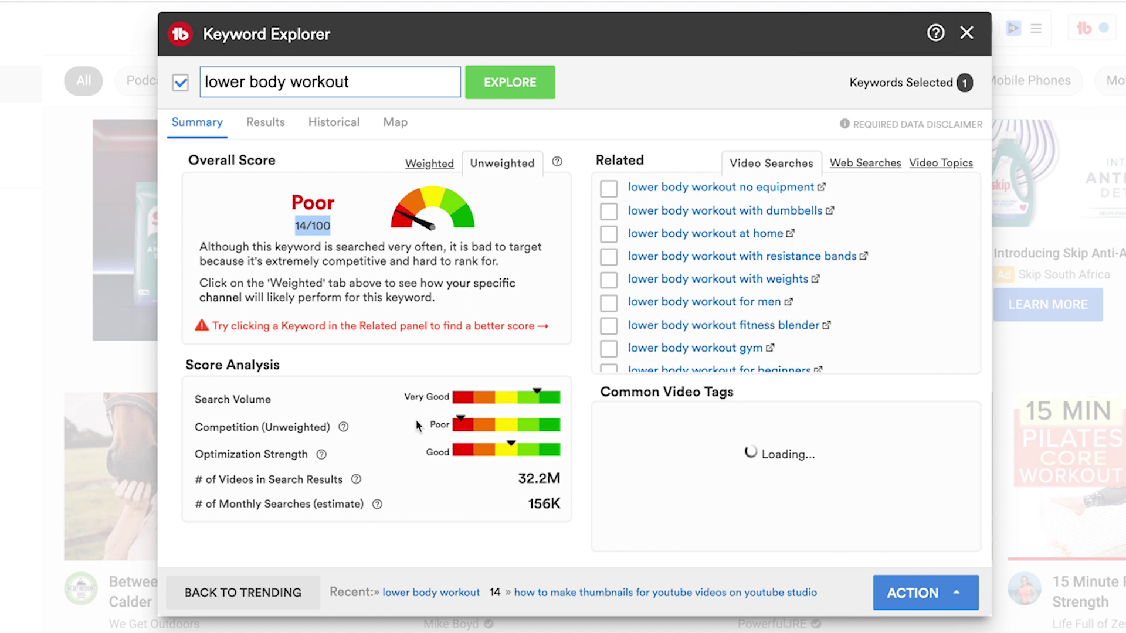
pyautogui.click(336, 233)
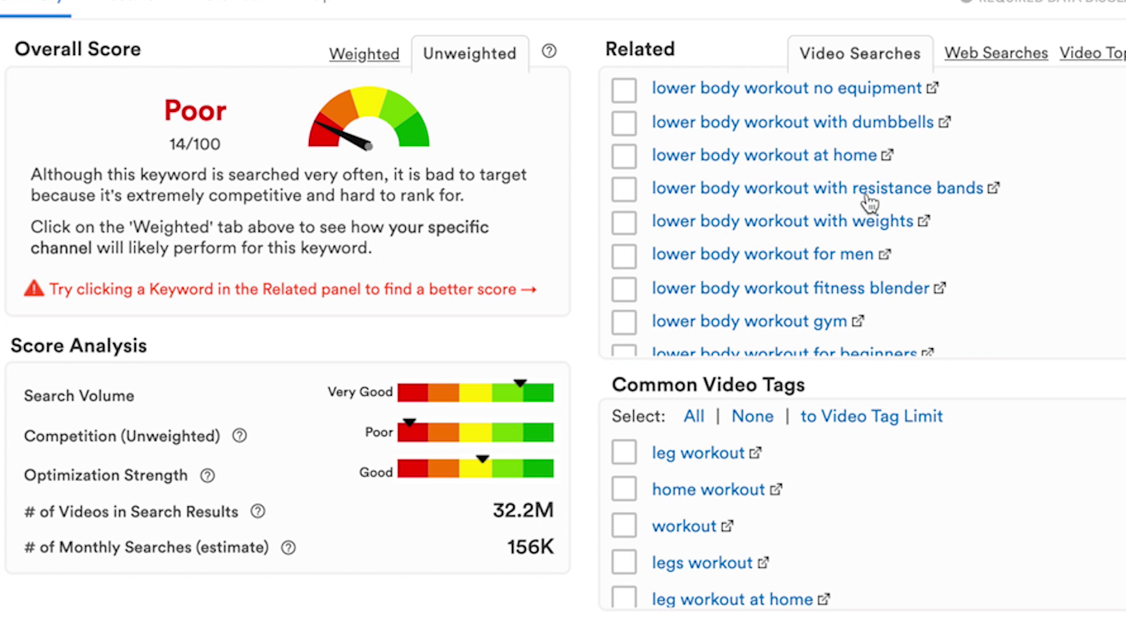
# Explore the related search "lower body workout at home", extend it with "for beginners", and explore the longer phrase
pyautogui.click(780, 157)
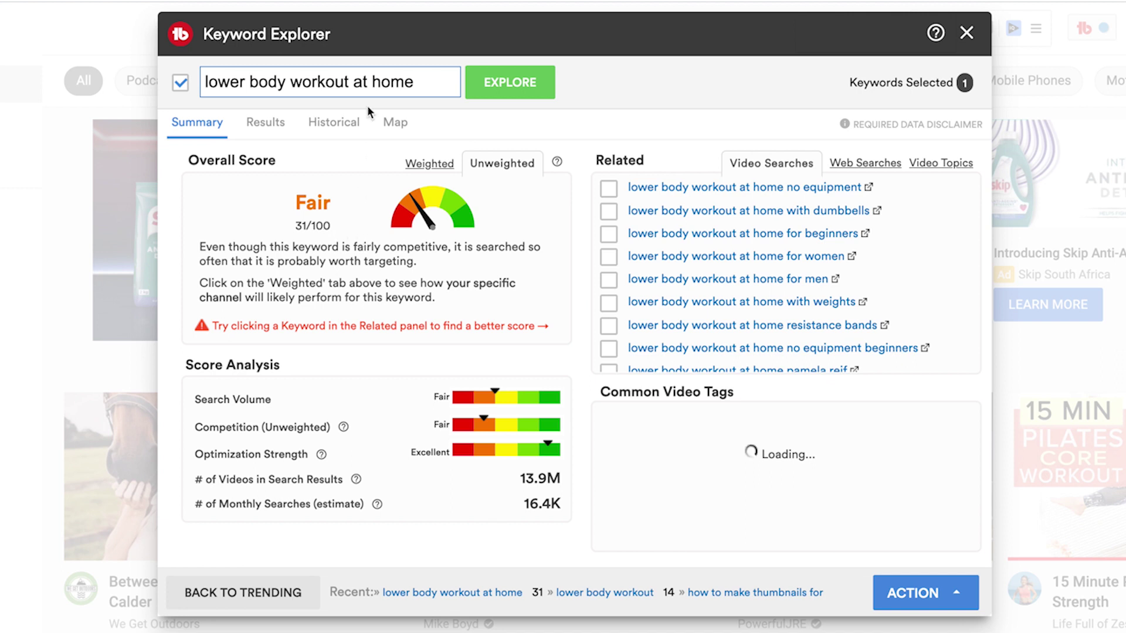
pyautogui.click(422, 84)
pyautogui.write('for ')
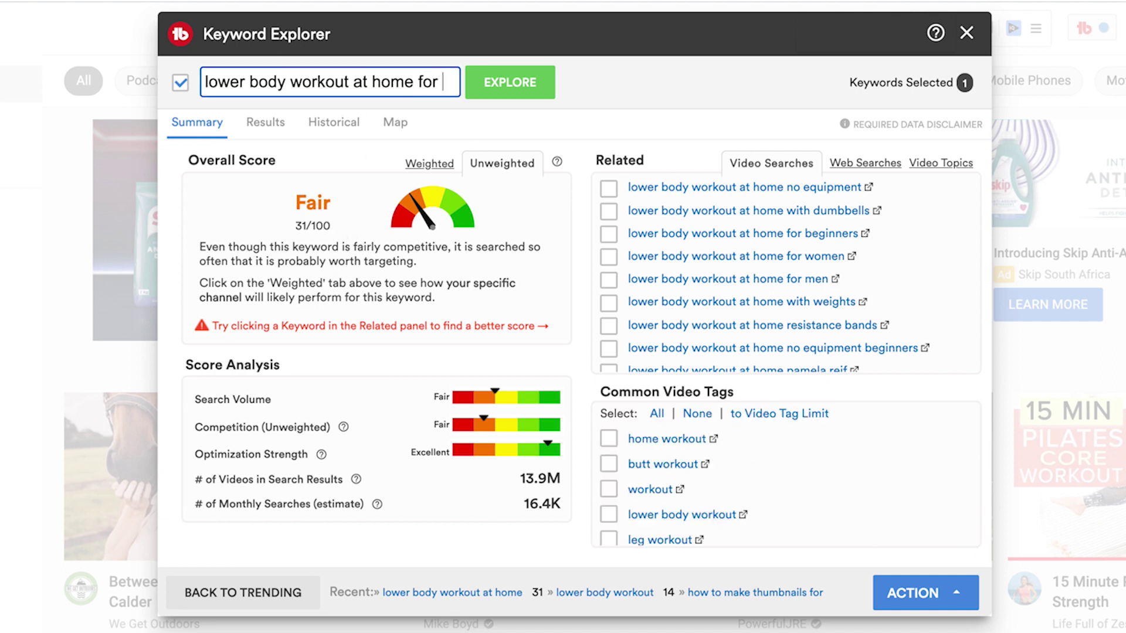
pyautogui.write('beginners')
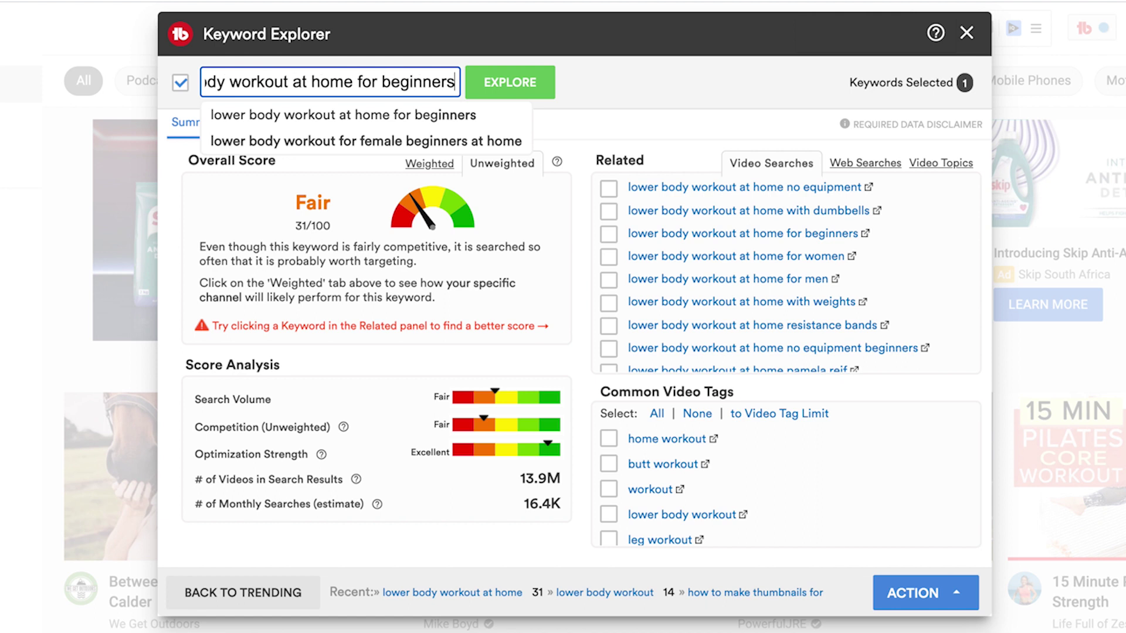
pyautogui.press('Return')
pyautogui.moveTo(271, 203); pyautogui.dragTo(356, 205)
pyautogui.moveTo(291, 226); pyautogui.dragTo(339, 232)
pyautogui.moveTo(208, 84); pyautogui.dragTo(354, 86)
# Explore the related search "lower body workout for female beginners at home" and check its overall score
pyautogui.hscroll(3, 387, 86)
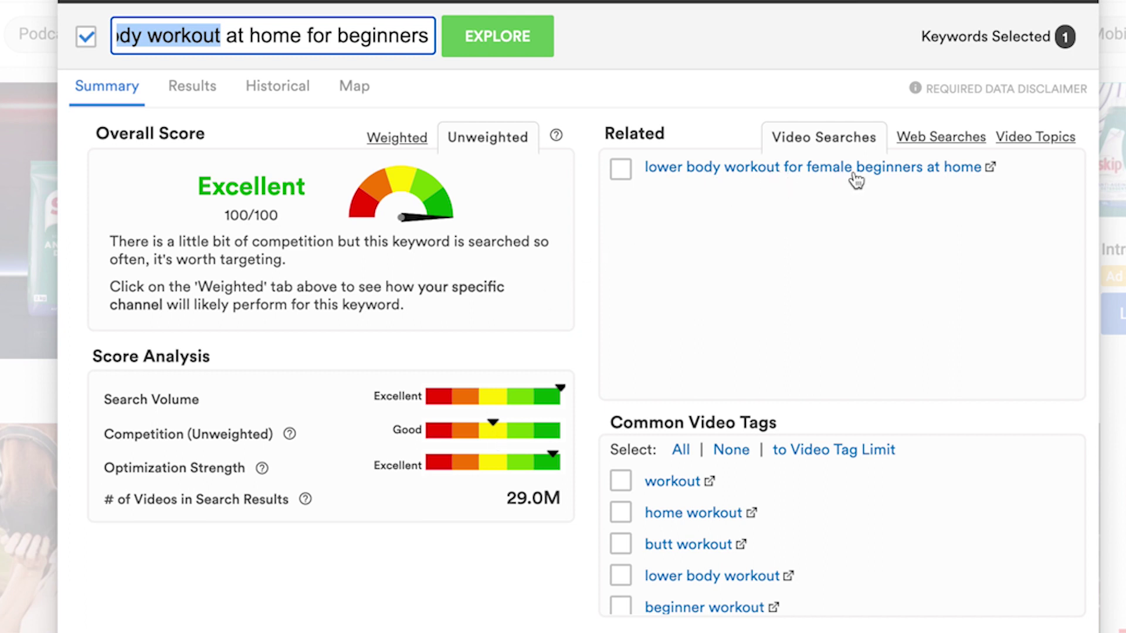
pyautogui.click(890, 168)
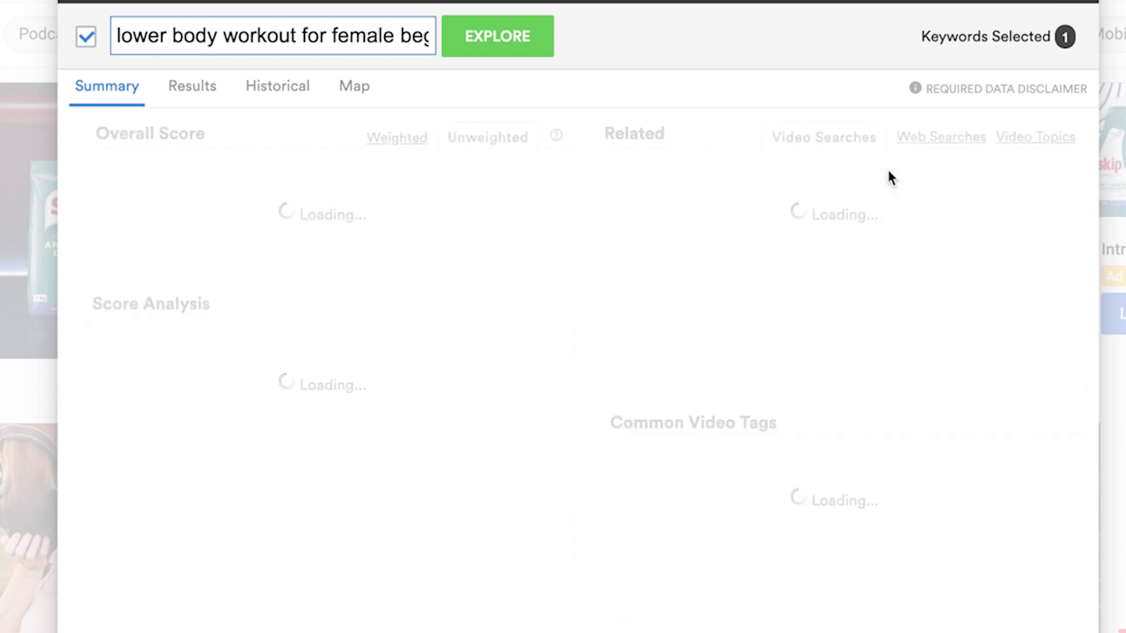
pyautogui.moveTo(225, 215); pyautogui.dragTo(287, 223)
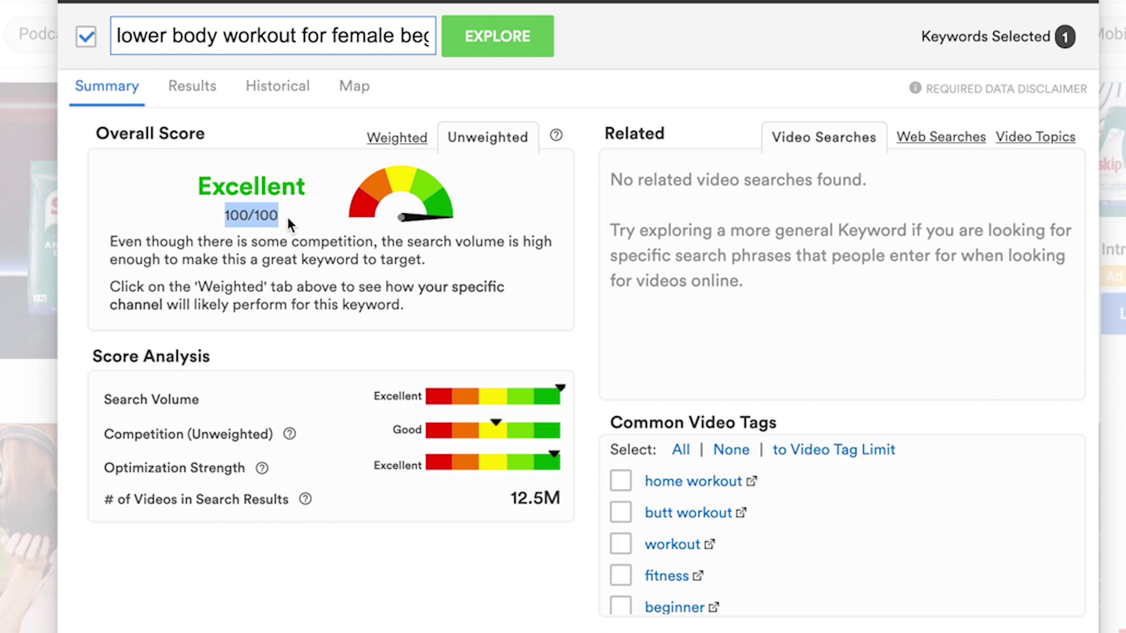